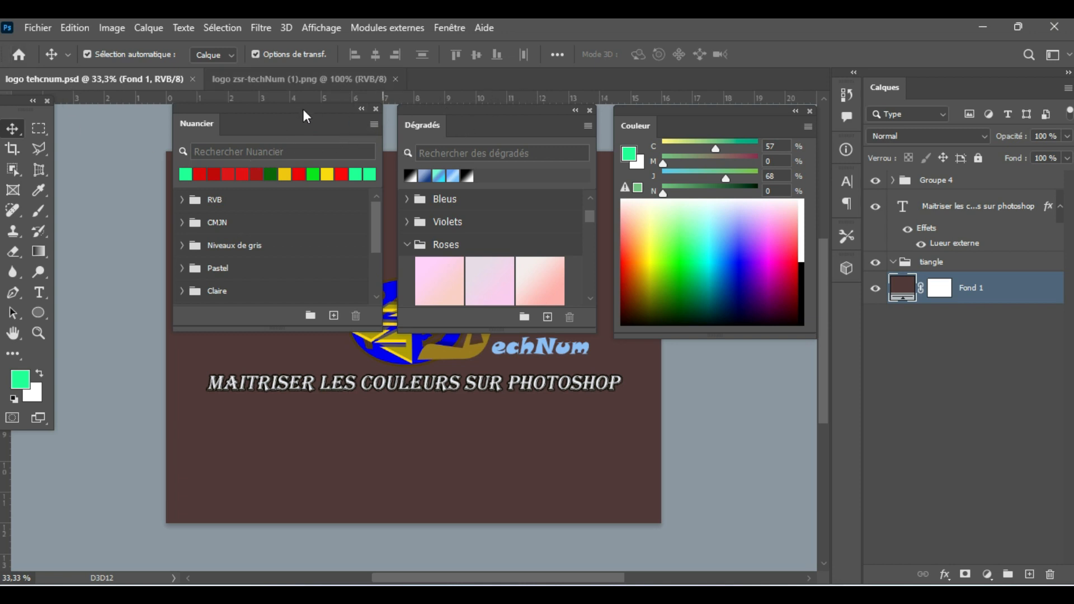
Reposition the floating Nuancier, Dégradés and Couleur panels slightly further left so they sit side by side
{"action": "left_click_drag", "start_coordinate": [303, 109], "coordinate": [231, 106]}
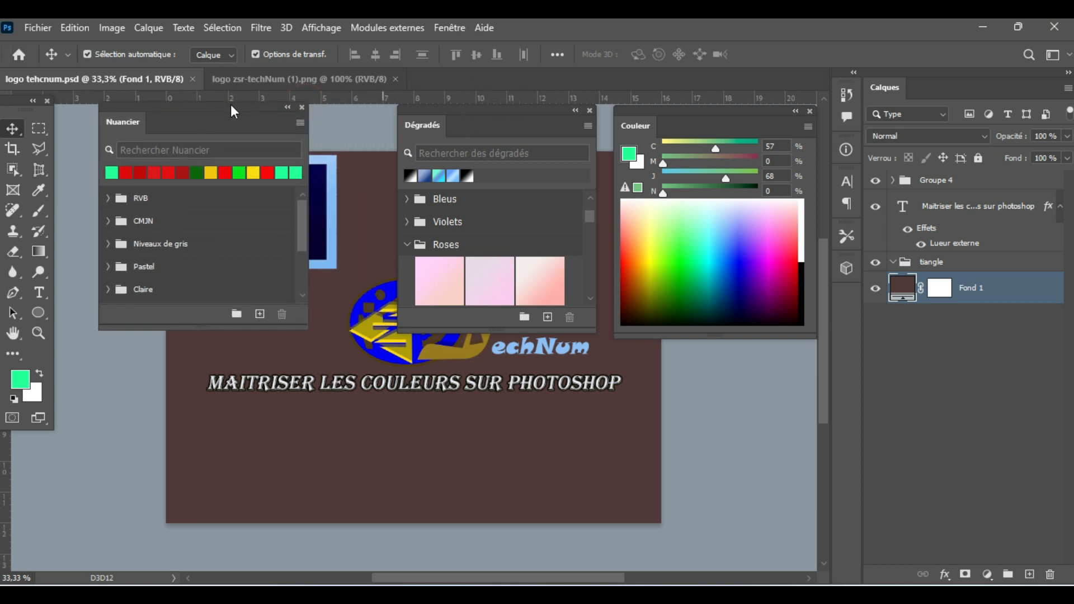
{"action": "left_click_drag", "start_coordinate": [445, 109], "coordinate": [414, 107]}
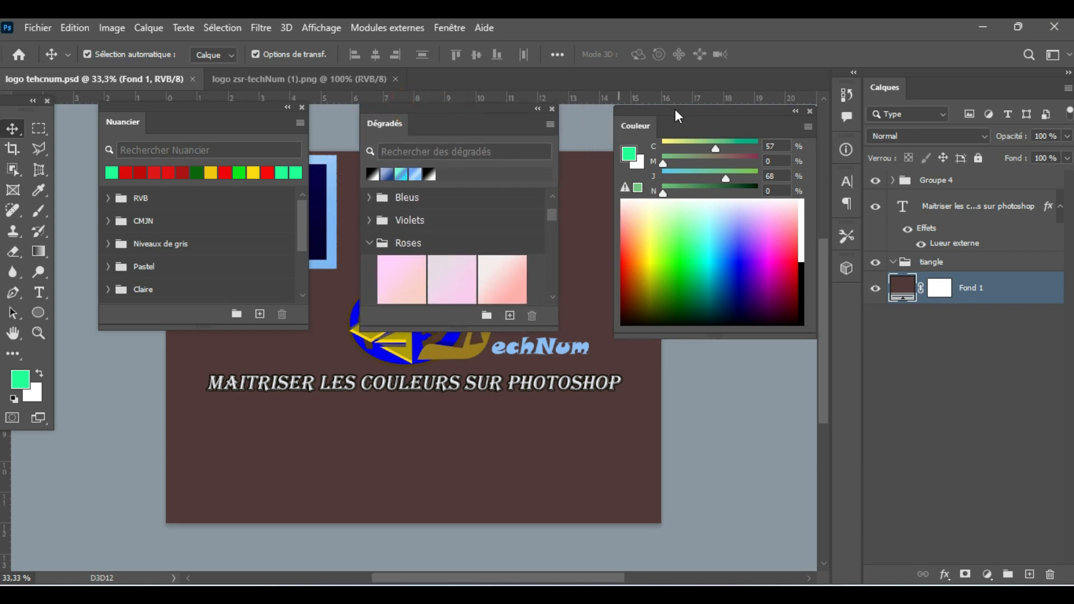
{"action": "left_click_drag", "start_coordinate": [675, 109], "coordinate": [647, 107]}
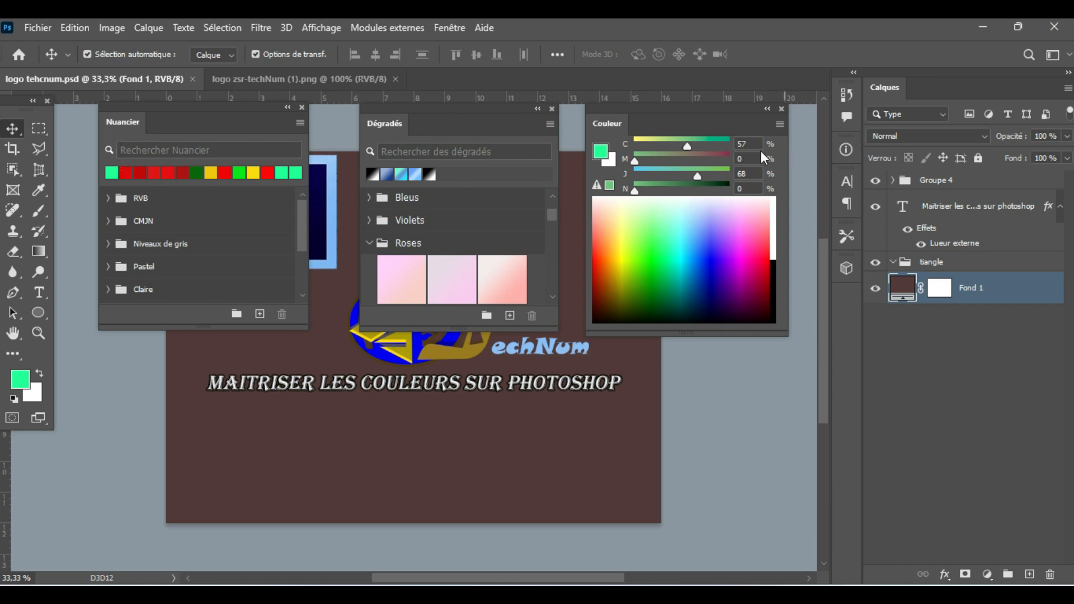
Try the Niveaux de gris and RVB slider modes for the colour, and return to CMJN
{"action": "left_click", "coordinate": [780, 125]}
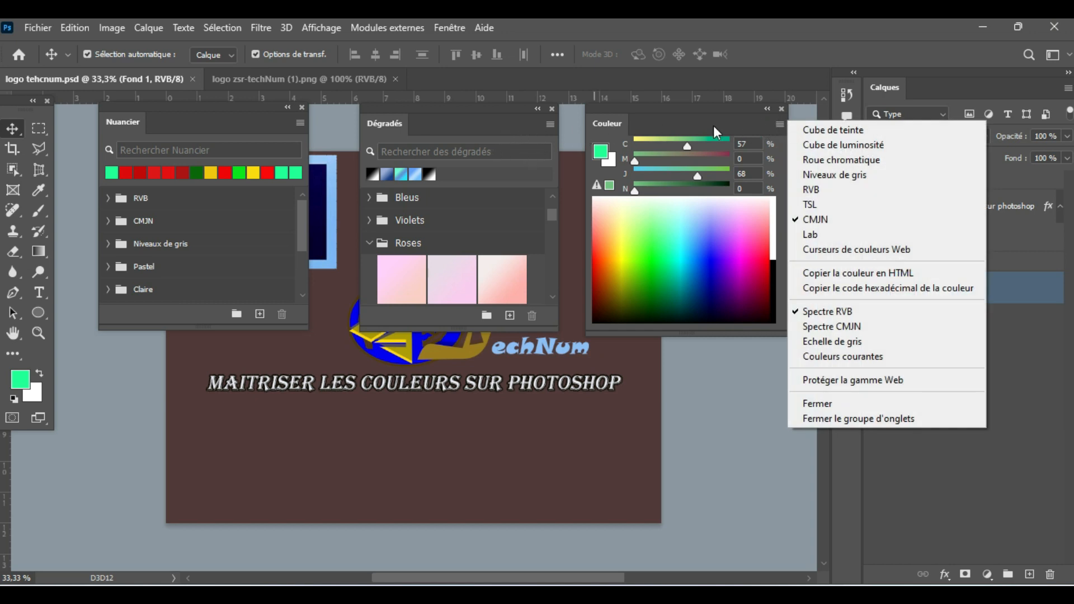
{"action": "left_click", "coordinate": [808, 175]}
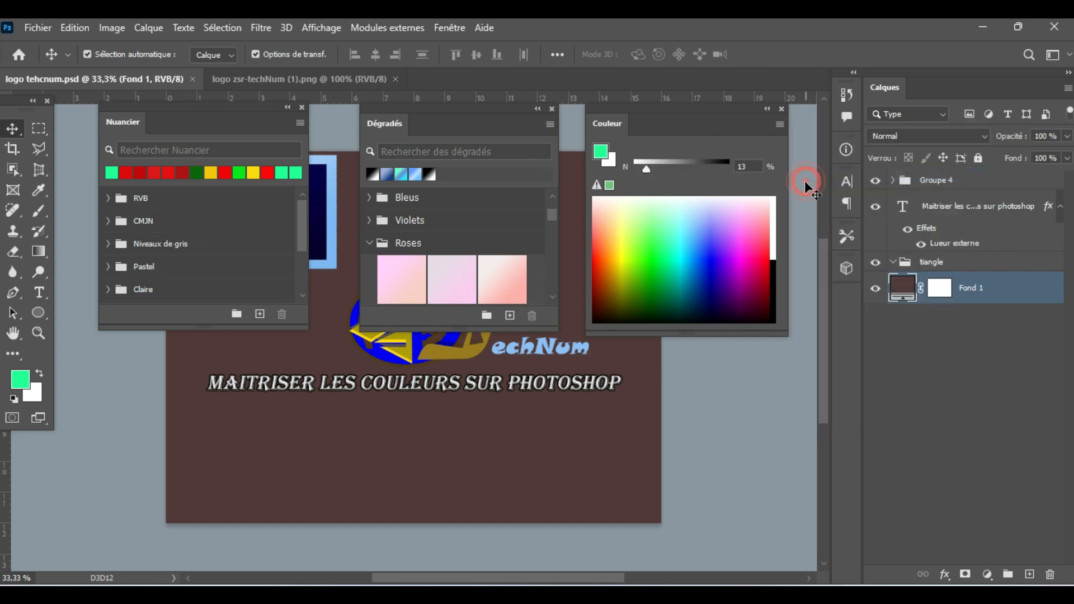
{"action": "left_click", "coordinate": [781, 130]}
{"action": "left_click", "coordinate": [808, 185]}
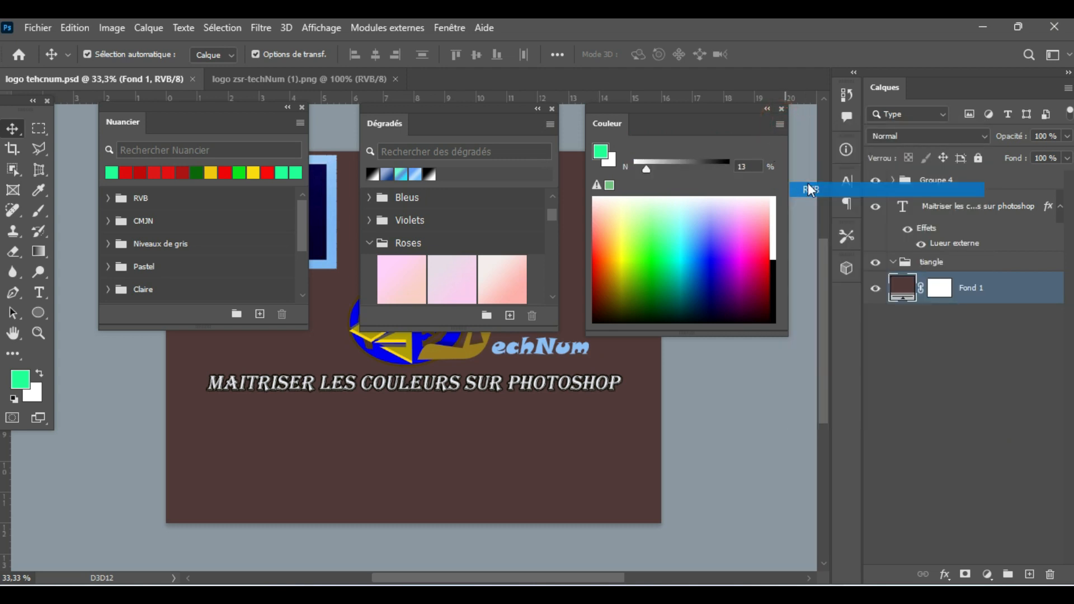
{"action": "left_click", "coordinate": [778, 124]}
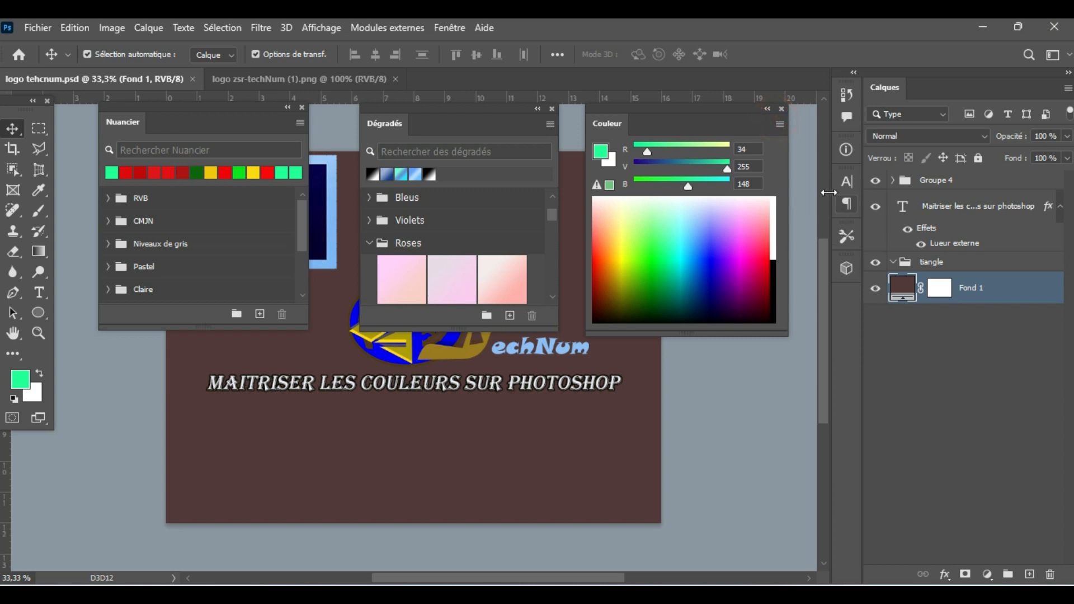
{"action": "left_click", "coordinate": [827, 217]}
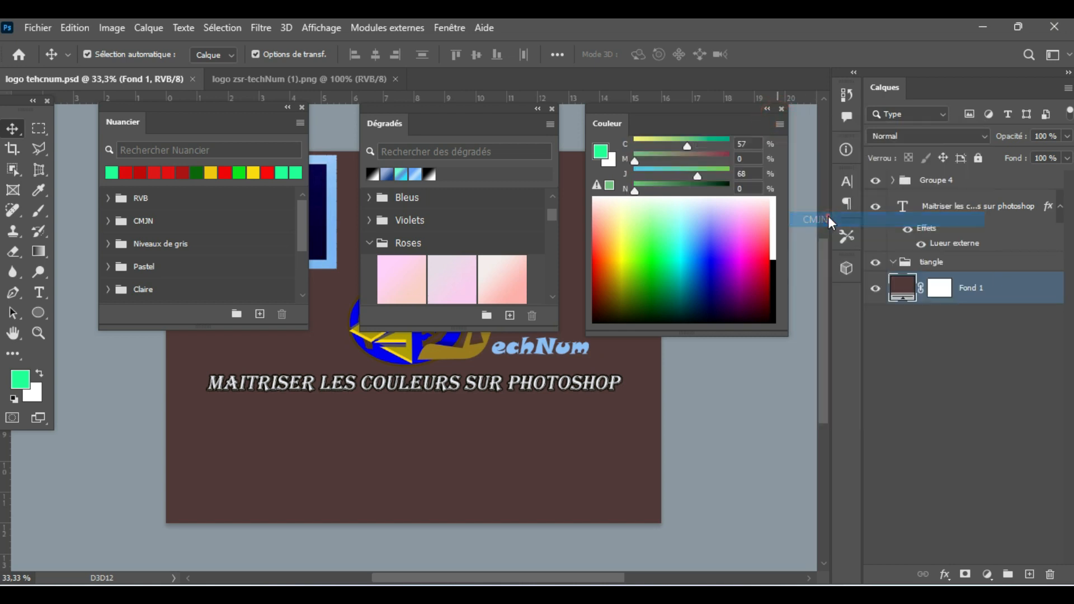
Try the Spectre CMJN, Echelle de gris and Couleurs courantes colour ramps, and return to Spectre RVB
{"action": "left_click", "coordinate": [780, 124]}
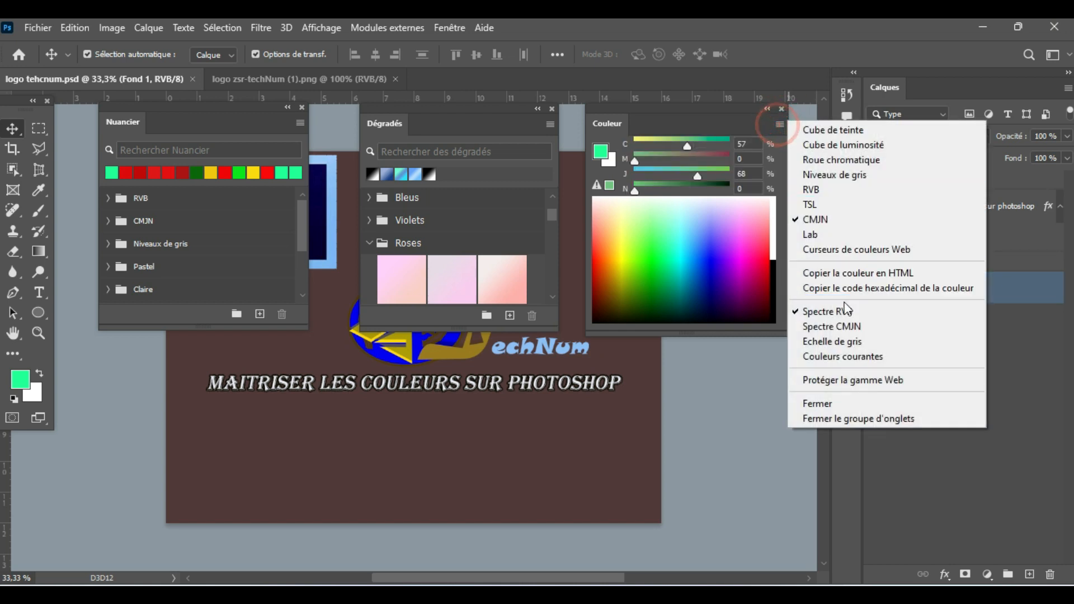
{"action": "left_click", "coordinate": [837, 329]}
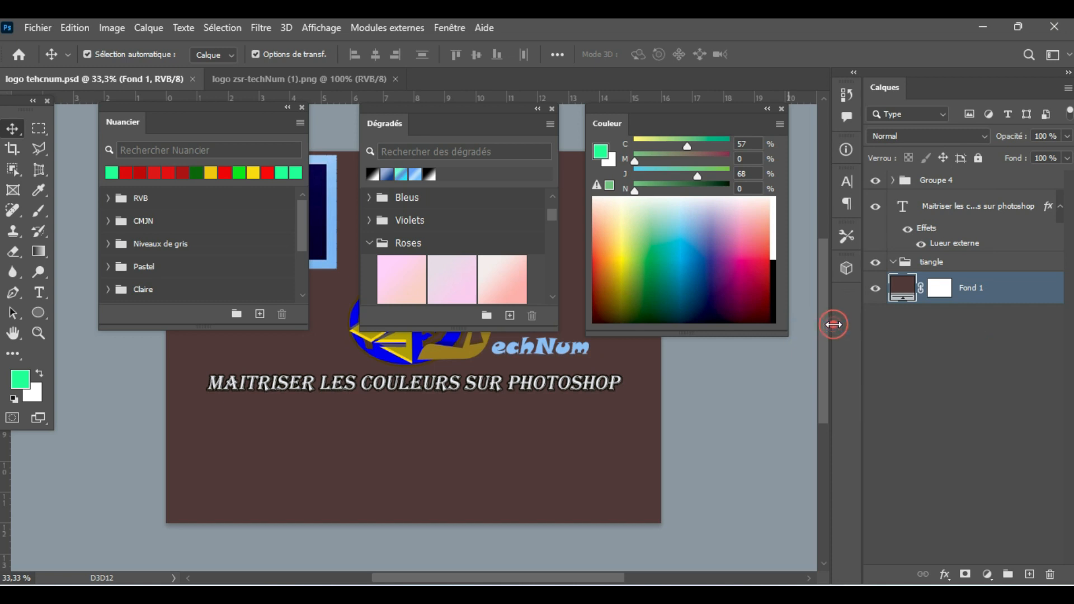
{"action": "left_click", "coordinate": [780, 125]}
{"action": "left_click", "coordinate": [826, 341]}
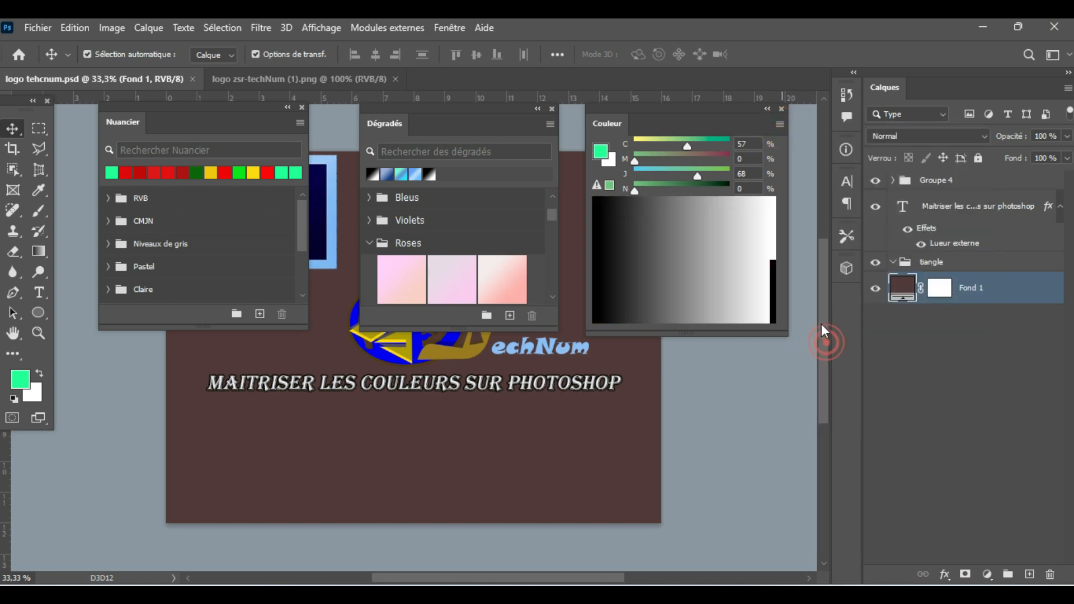
{"action": "left_click", "coordinate": [779, 126]}
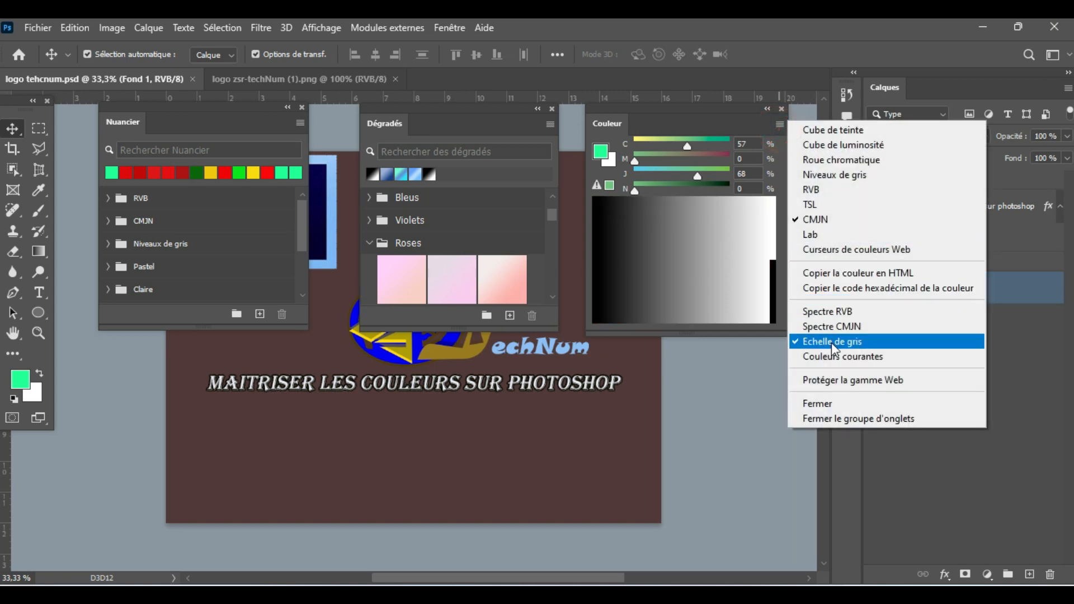
{"action": "left_click", "coordinate": [834, 357]}
{"action": "left_click", "coordinate": [777, 125]}
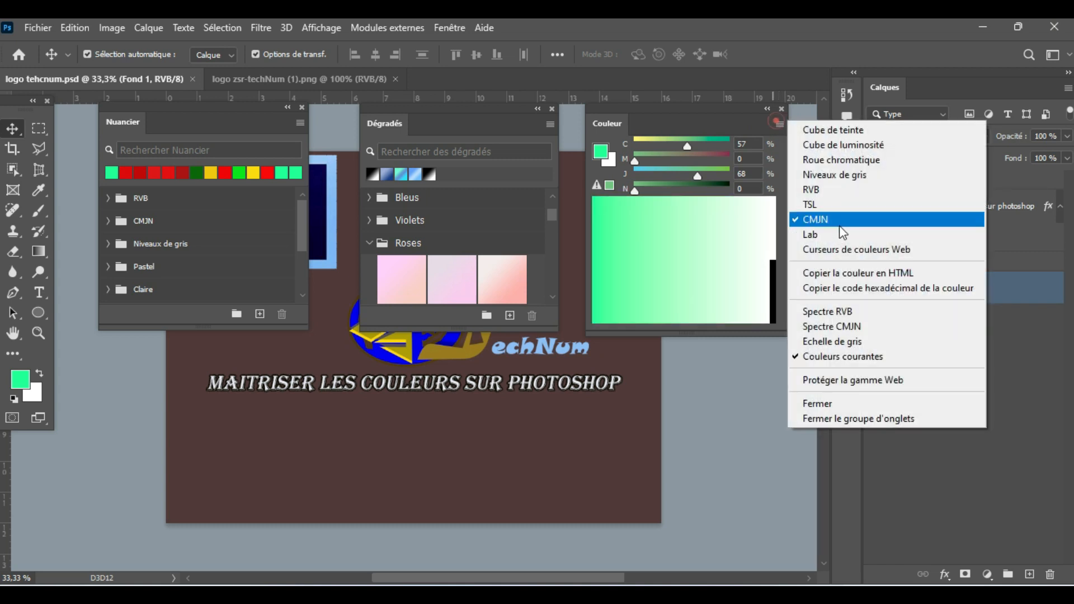
{"action": "left_click", "coordinate": [847, 311]}
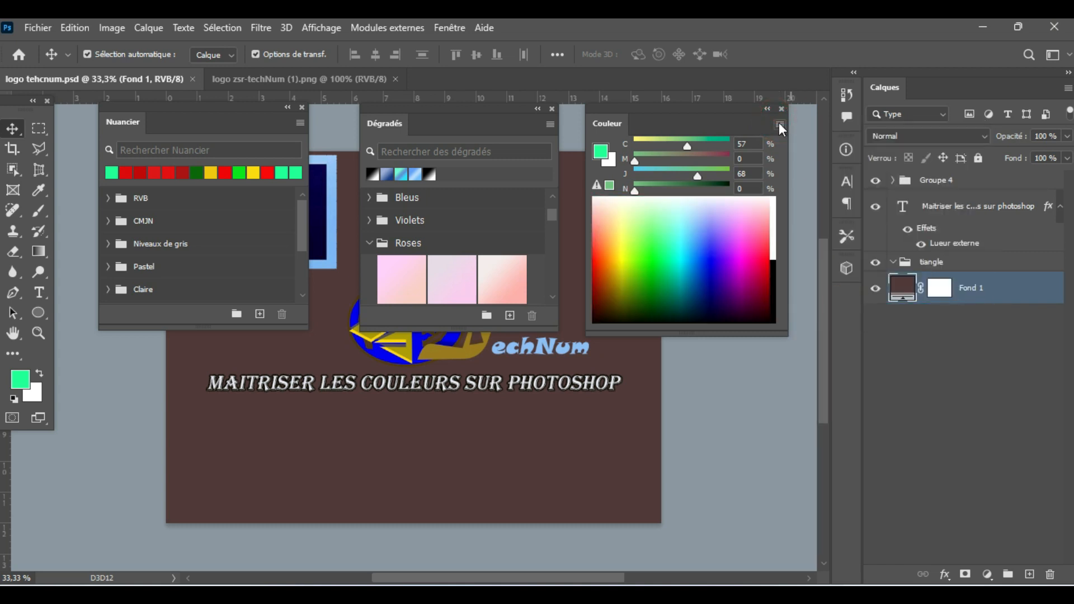
Switch the colour sliders to RVB and mix a brownish foreground colour of R 153, V 104, B 95
{"action": "left_click", "coordinate": [779, 123]}
{"action": "left_click", "coordinate": [818, 186]}
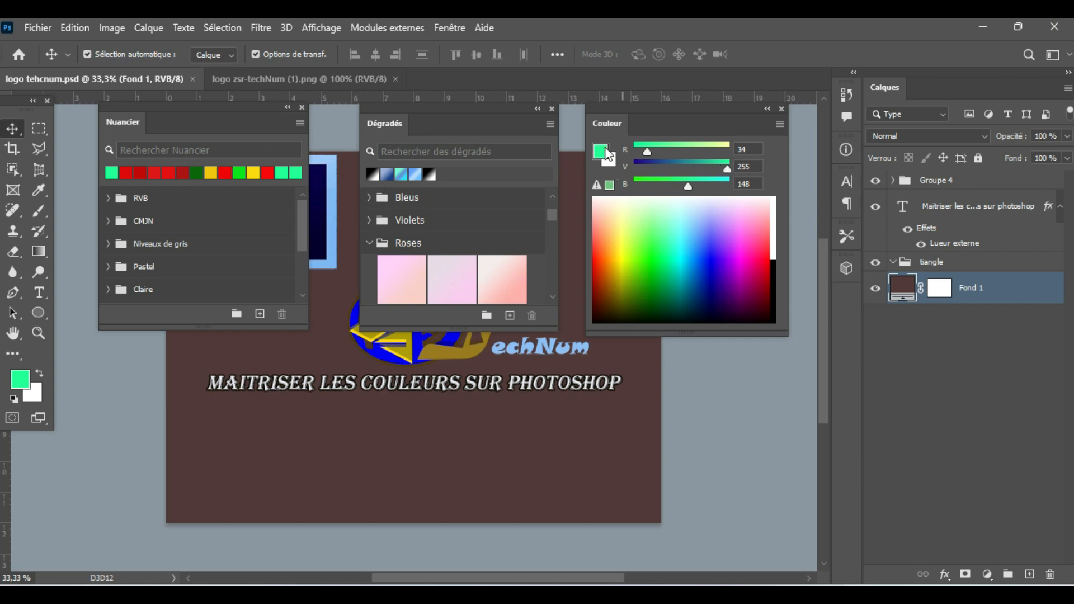
{"action": "left_click", "coordinate": [780, 124]}
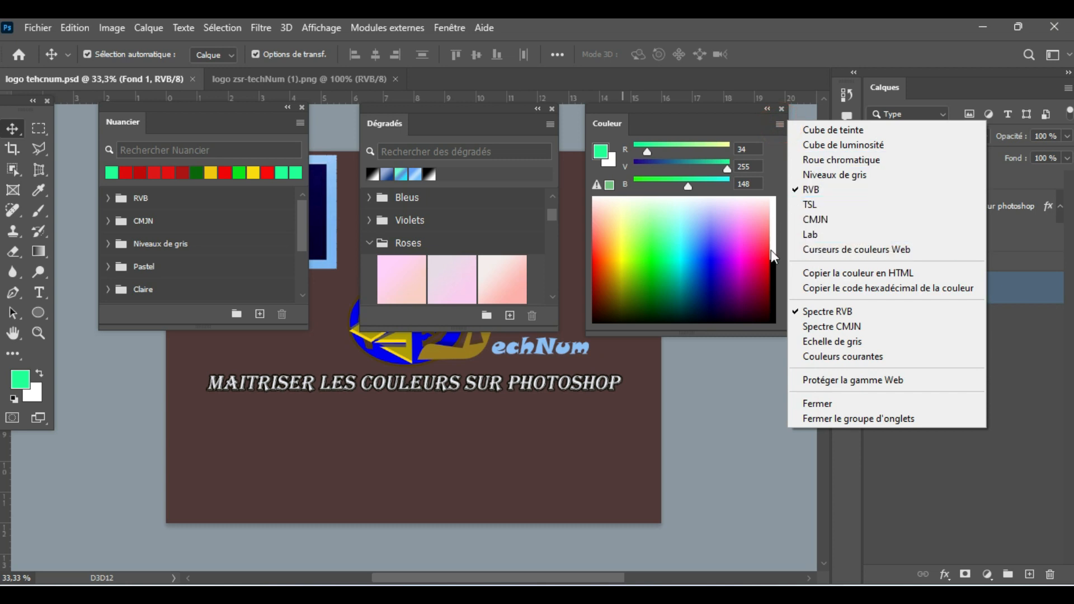
{"action": "left_click", "coordinate": [650, 151]}
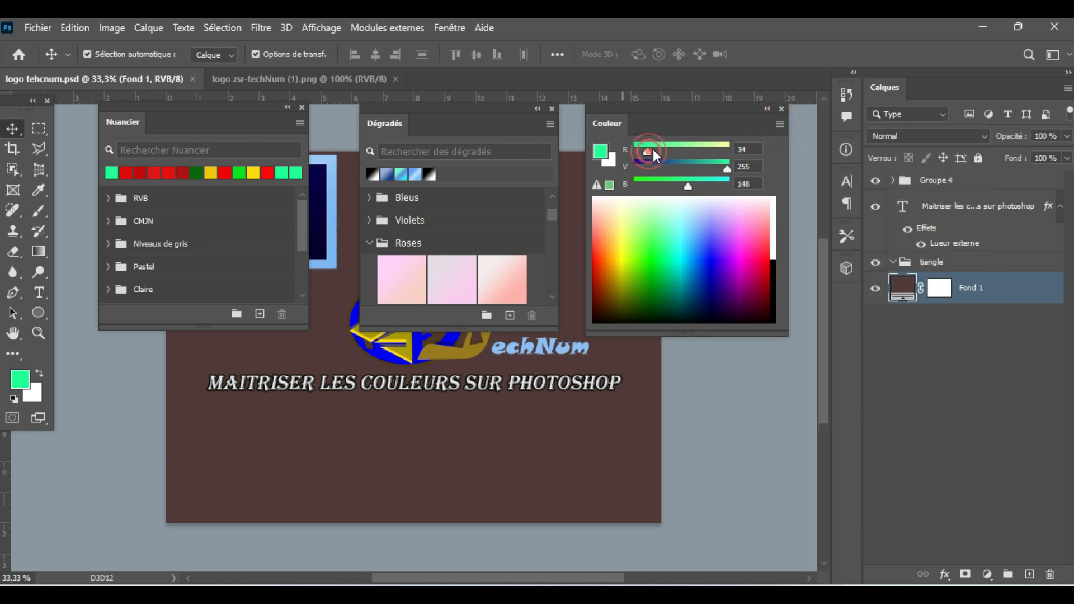
{"action": "left_click_drag", "start_coordinate": [653, 149], "coordinate": [669, 187]}
Show the foreground colour's component values in CMJN mode and return the sliders to RVB
{"action": "left_click", "coordinate": [779, 124]}
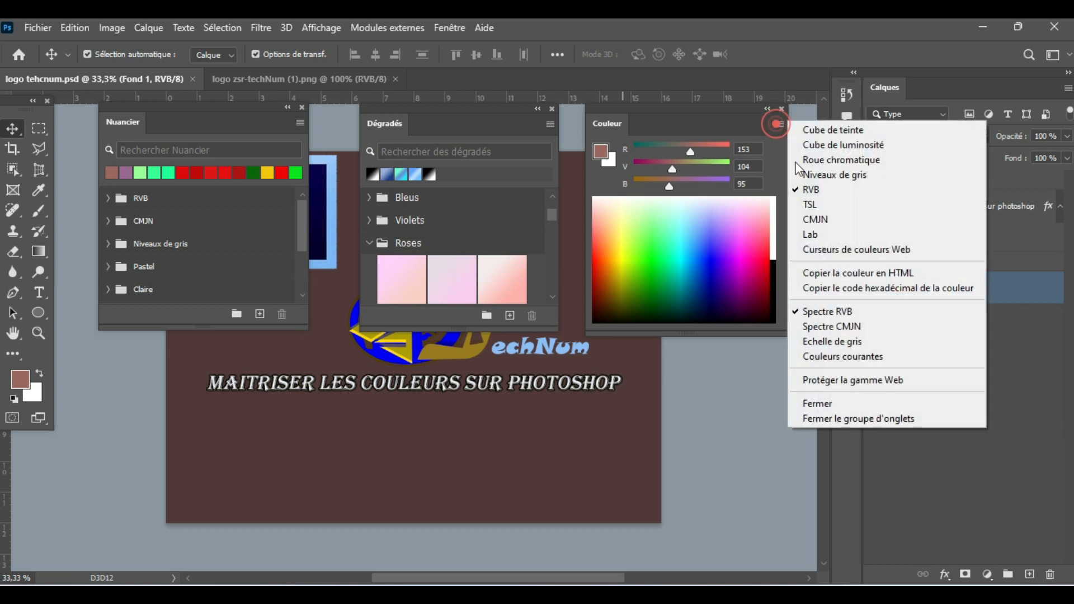
{"action": "left_click", "coordinate": [807, 192]}
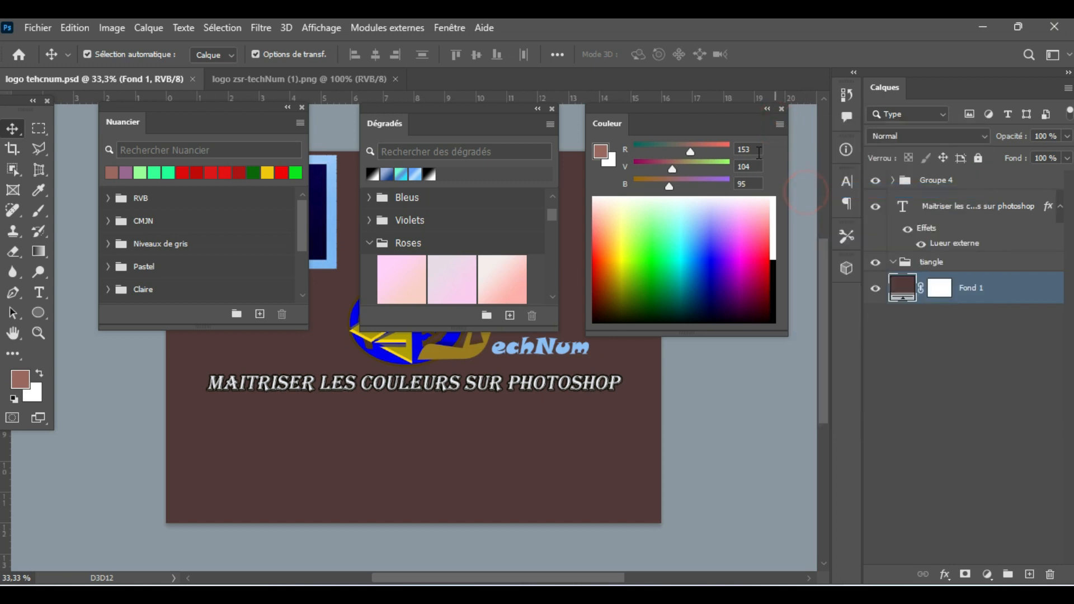
{"action": "left_click", "coordinate": [779, 125]}
{"action": "left_click", "coordinate": [801, 217]}
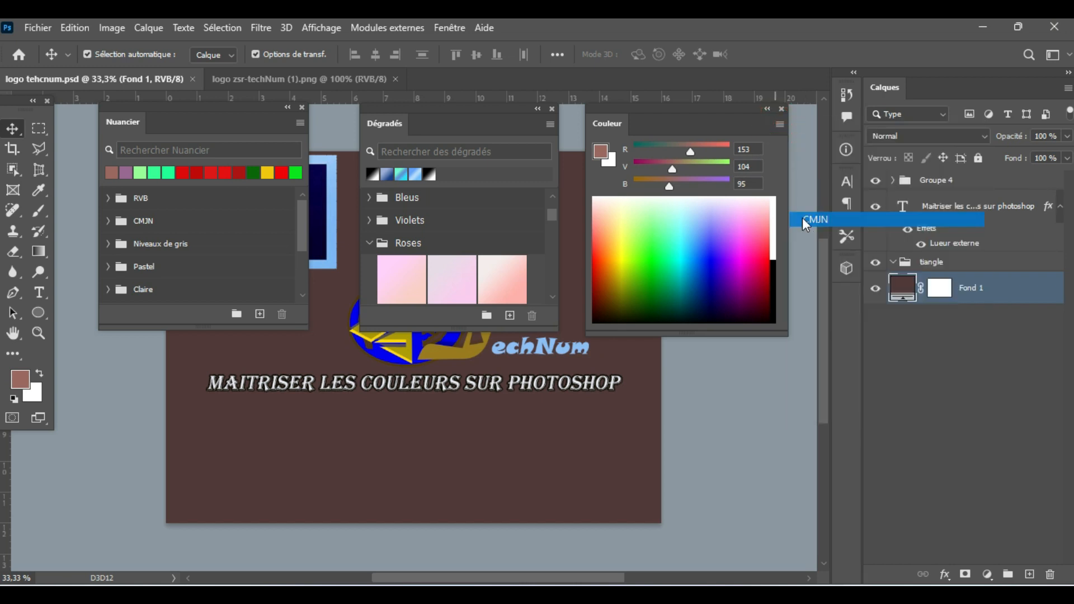
{"action": "left_click", "coordinate": [779, 125]}
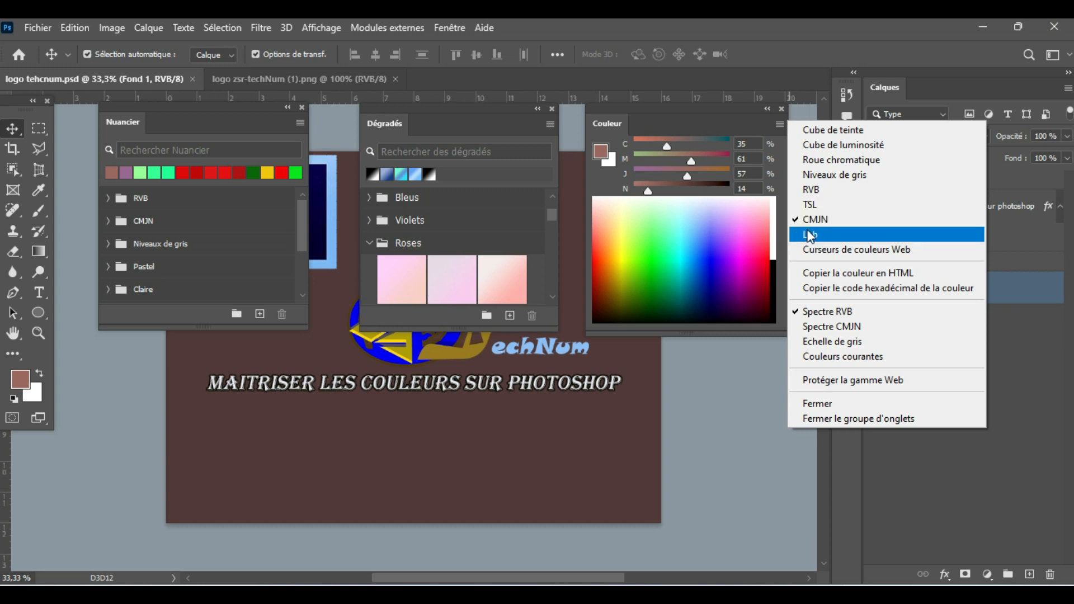
{"action": "left_click", "coordinate": [806, 190]}
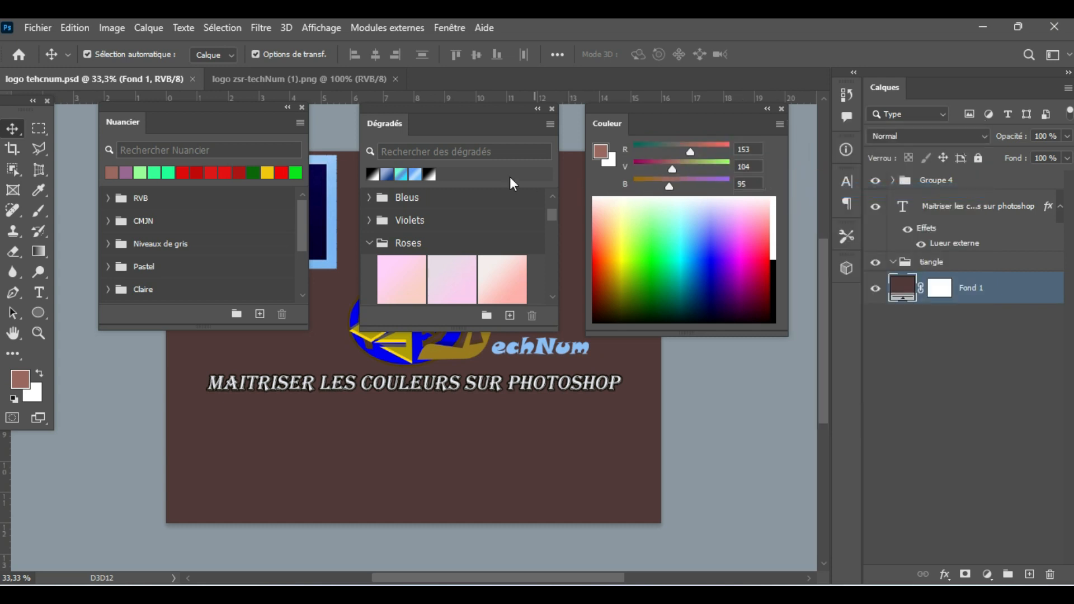
Sample green, pale blue and pink shades from the spectrum, finishing with a red foreground colour of R 233, V 19, B 0
{"action": "left_click", "coordinate": [664, 217]}
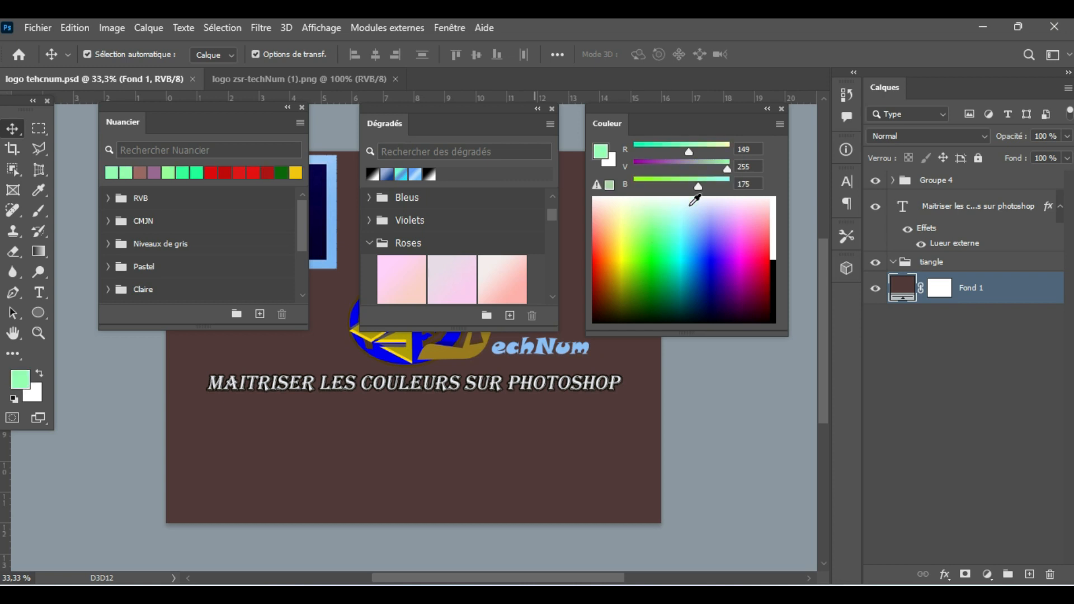
{"action": "left_click", "coordinate": [695, 197]}
{"action": "left_click", "coordinate": [688, 205]}
{"action": "left_click", "coordinate": [747, 212]}
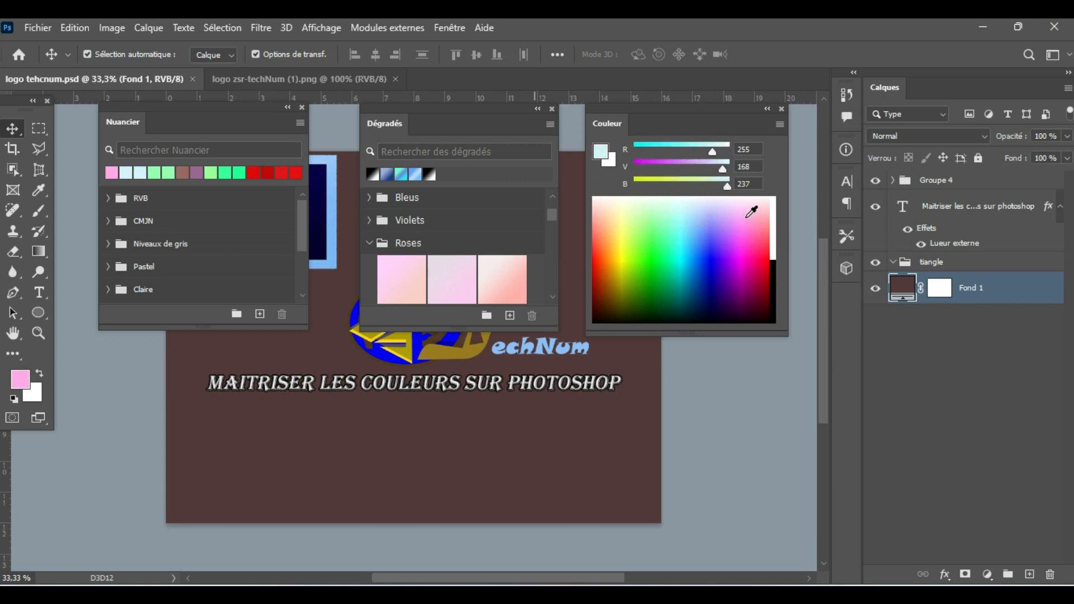
{"action": "left_click", "coordinate": [741, 216]}
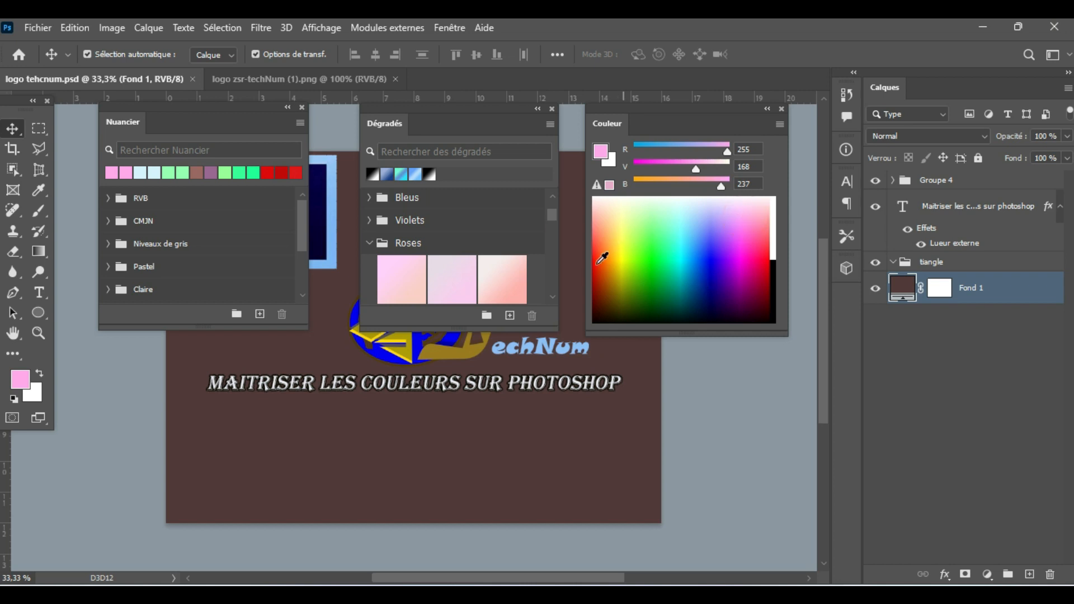
{"action": "left_click", "coordinate": [595, 265]}
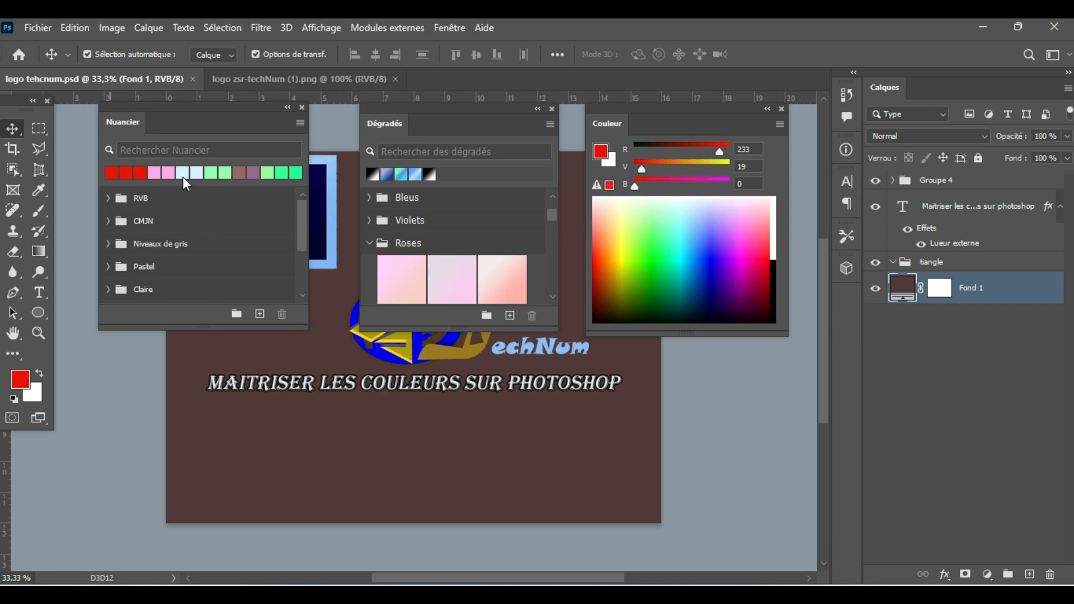
Expand the RVB, CMJN and Niveaux de gris swatch groups and look through the remaining groups in the list
{"action": "left_click", "coordinate": [107, 198]}
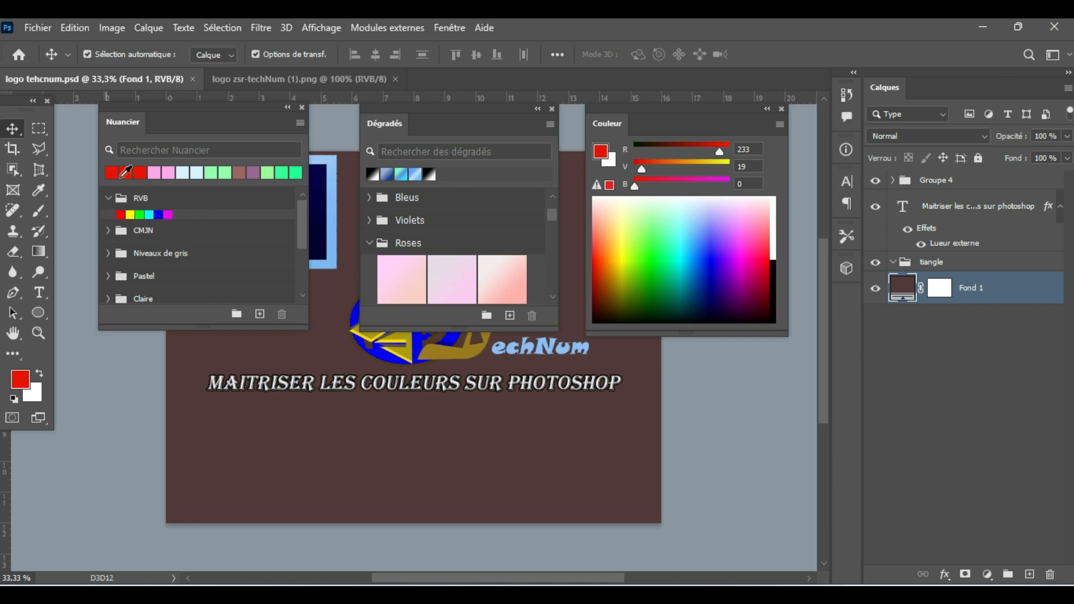
{"action": "left_click", "coordinate": [108, 231]}
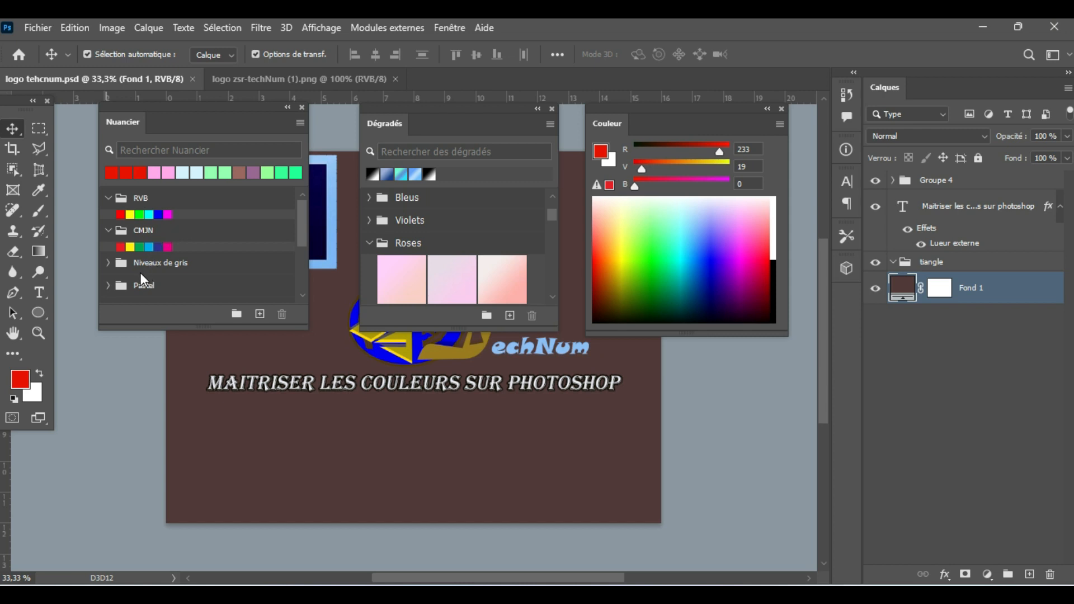
{"action": "left_click", "coordinate": [107, 263]}
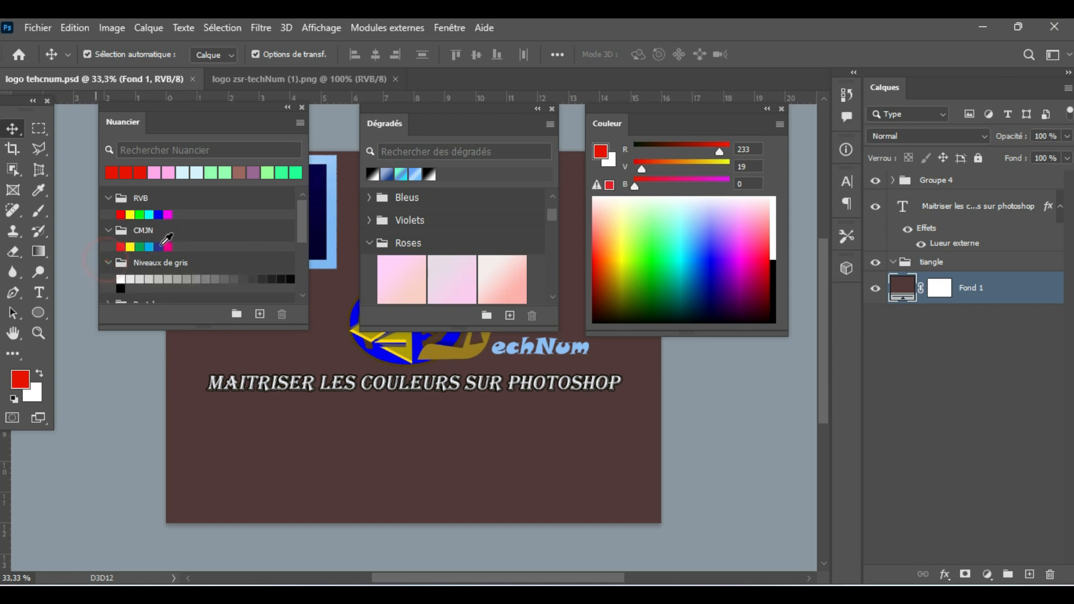
{"action": "scroll", "coordinate": [167, 239], "scroll_direction": "down", "scroll_amount": 4}
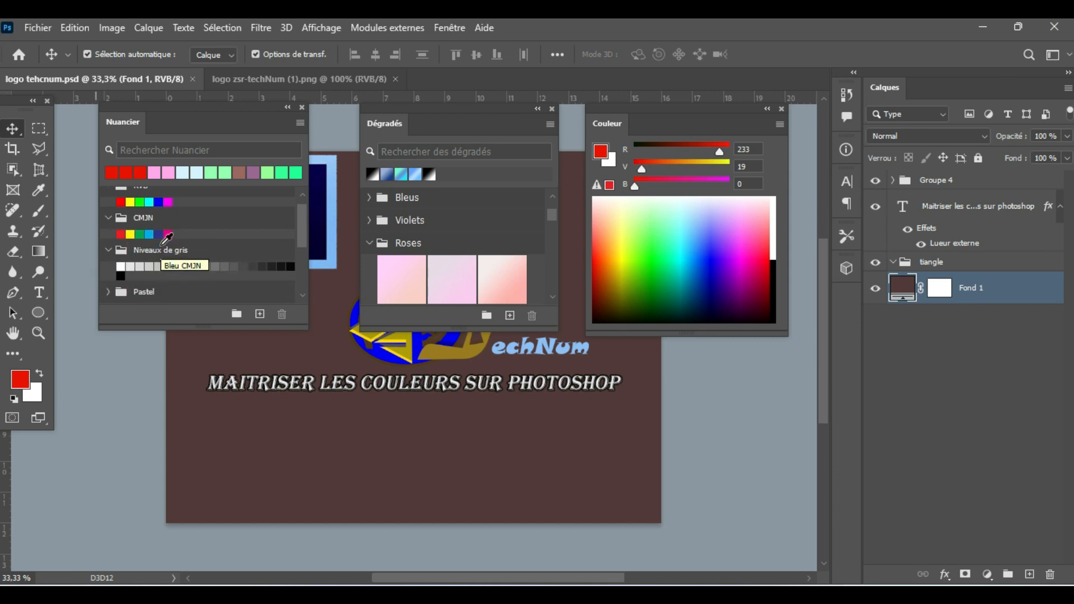
{"action": "scroll", "coordinate": [167, 240], "scroll_direction": "down", "scroll_amount": 5}
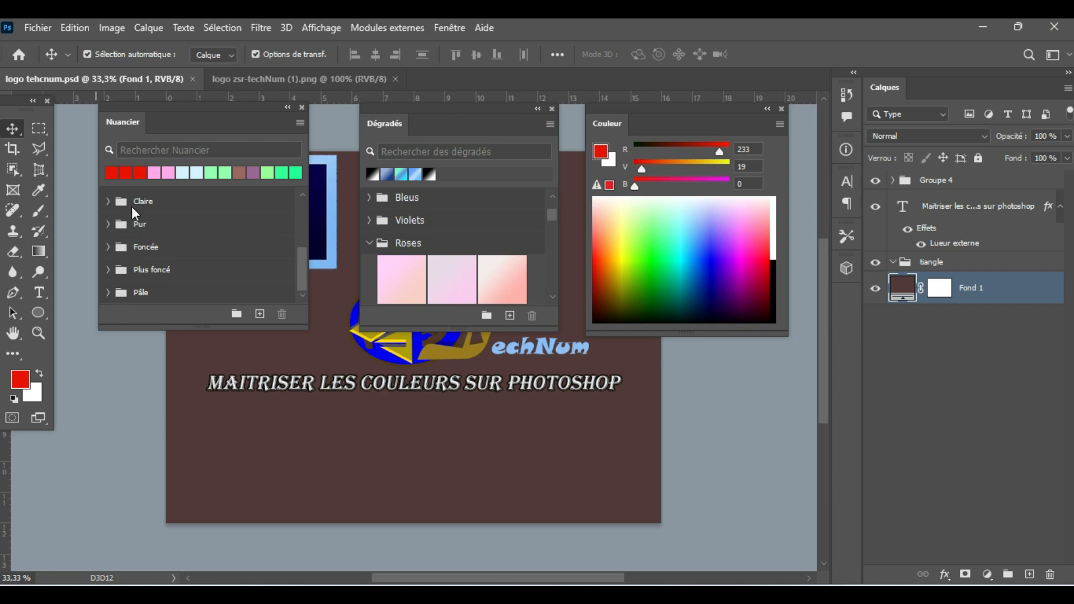
Create a new swatch group named perso
{"action": "left_click", "coordinate": [237, 315]}
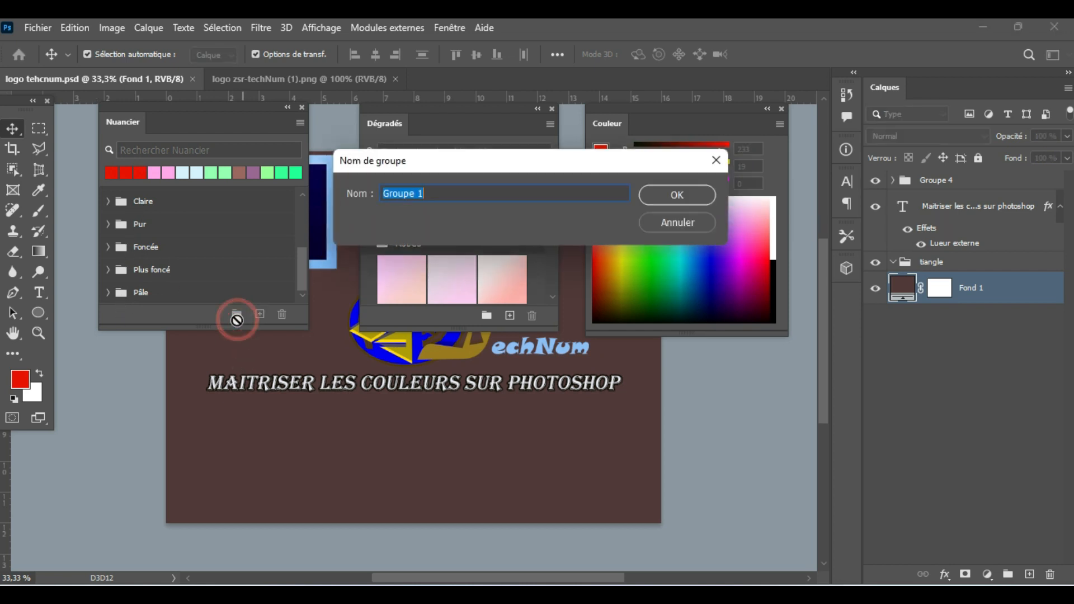
{"action": "type", "text": "perso"}
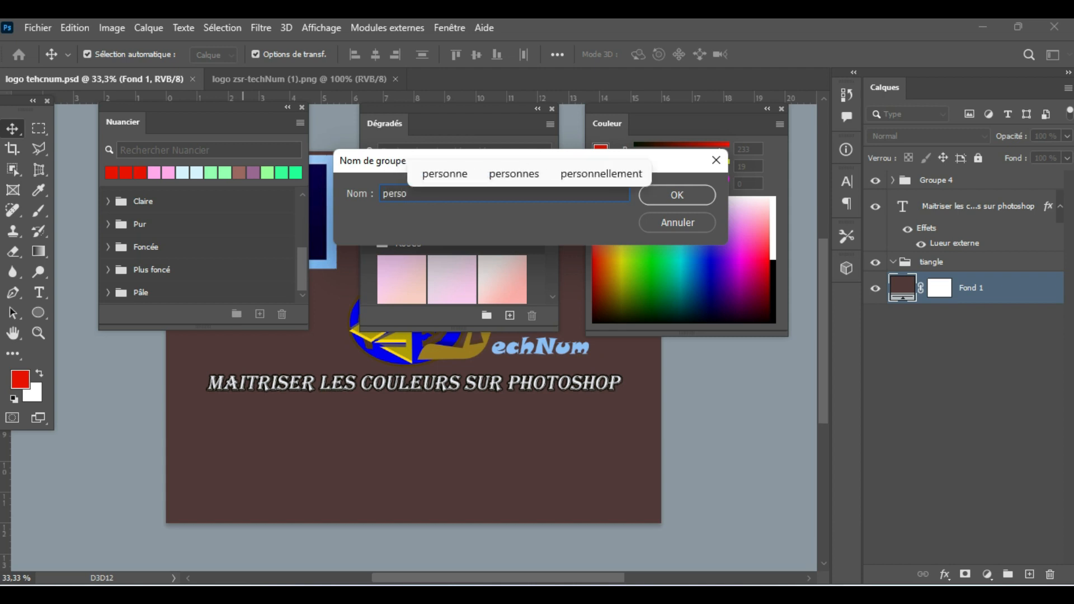
{"action": "left_click", "coordinate": [693, 191]}
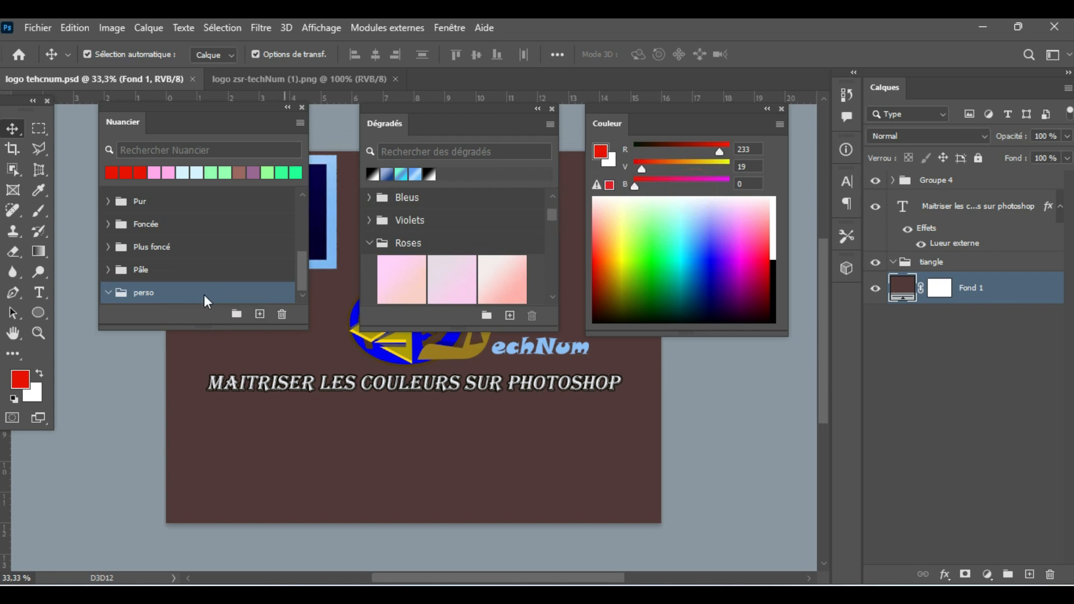
Save the red foreground colour as swatch Nuancier 1 in the perso group
{"action": "left_click", "coordinate": [258, 312]}
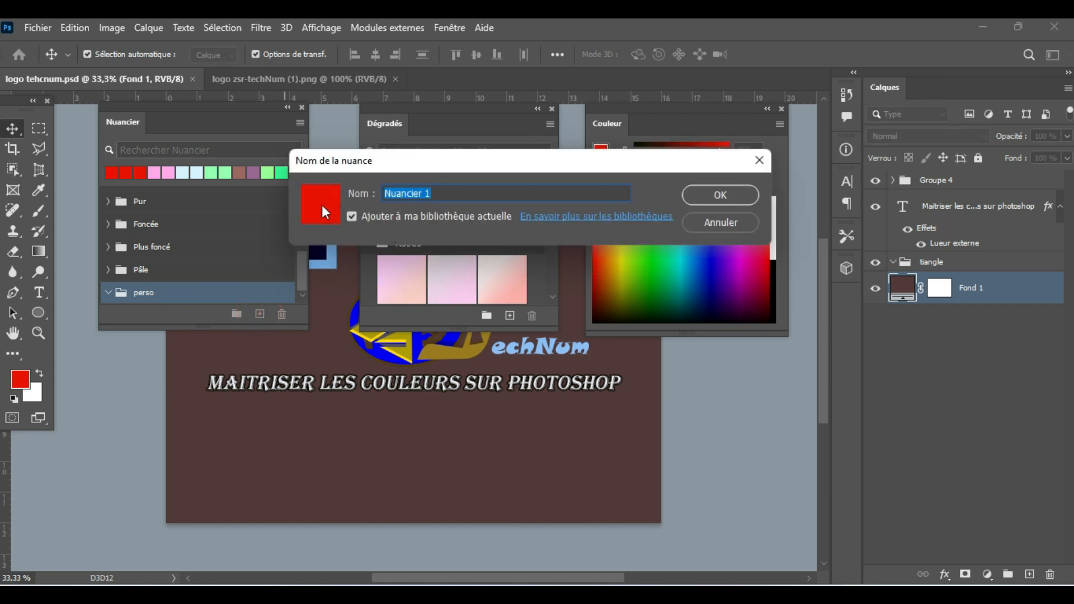
{"action": "left_click", "coordinate": [696, 192]}
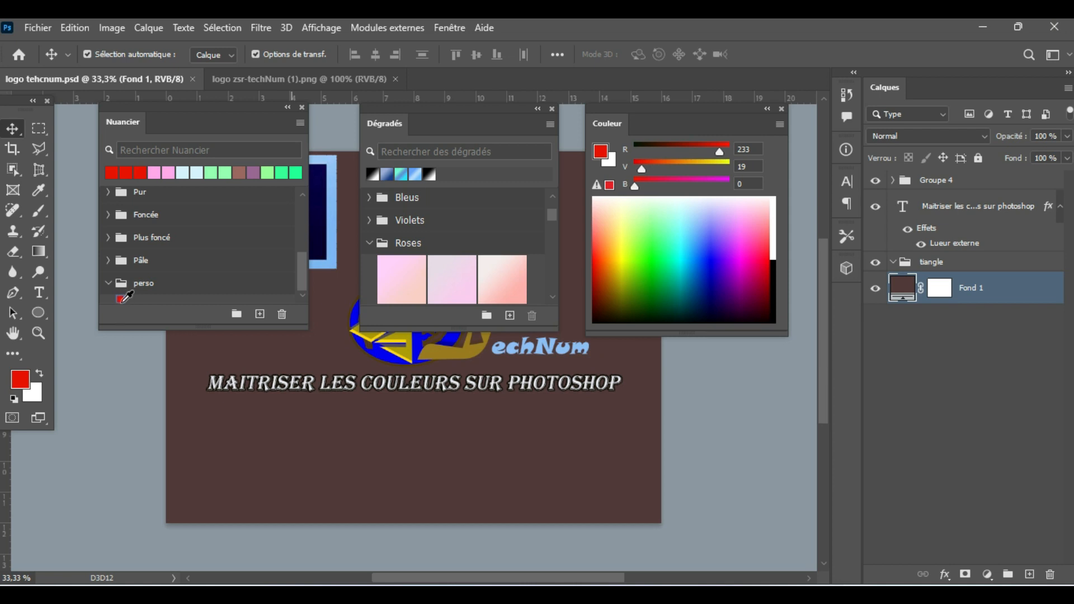
Delete the red swatch and the perso group from the swatches
{"action": "left_click_drag", "start_coordinate": [125, 298], "coordinate": [283, 313]}
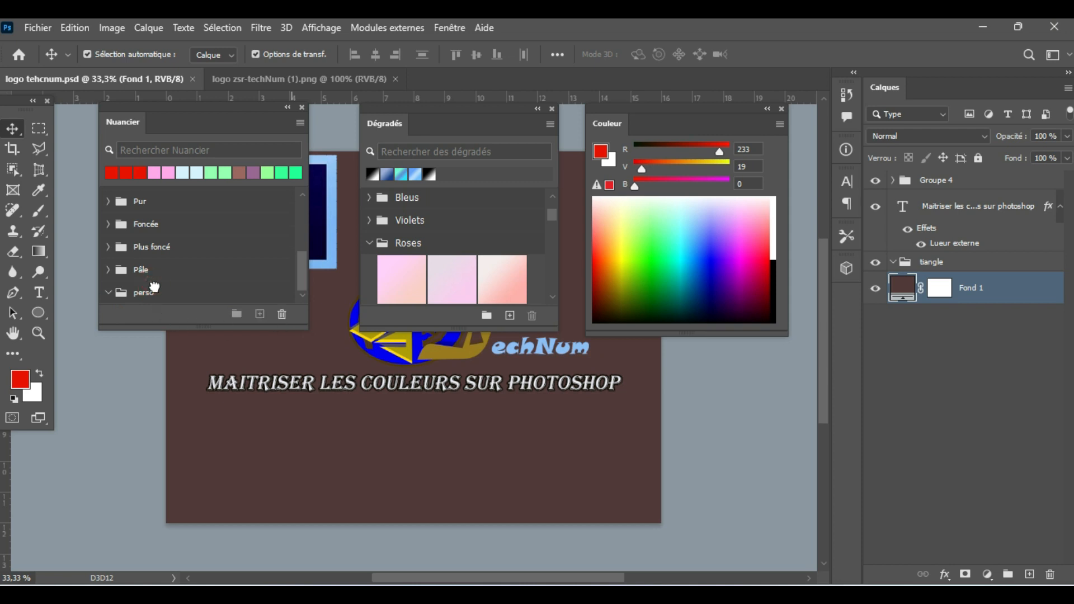
{"action": "left_click_drag", "start_coordinate": [153, 292], "coordinate": [282, 313]}
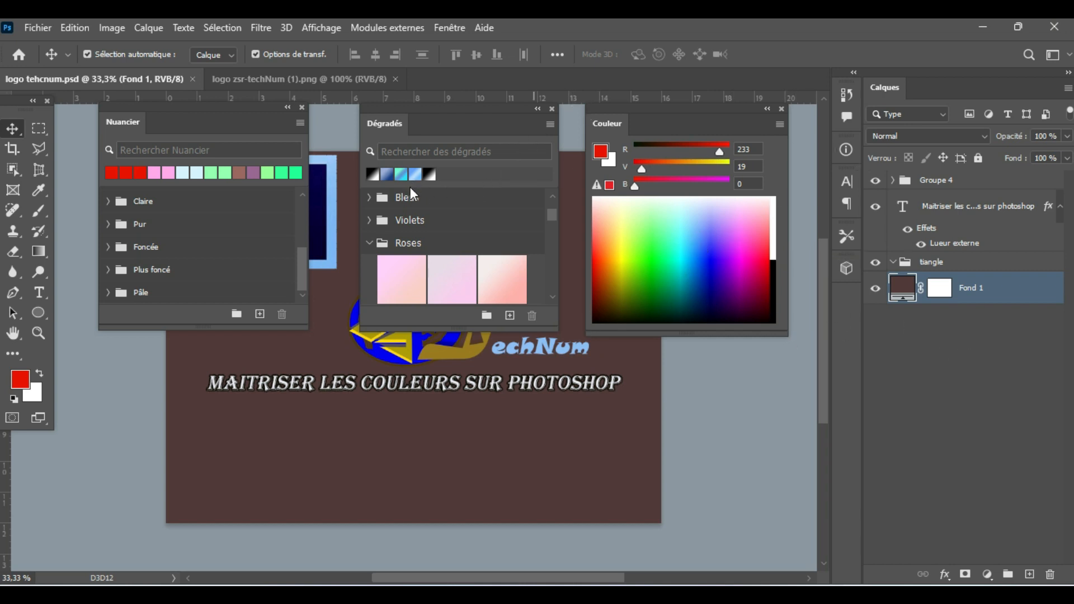
Collapse the Roses gradient group and bring the Basiques presets into view
{"action": "scroll", "coordinate": [411, 186], "scroll_direction": "down", "scroll_amount": 1}
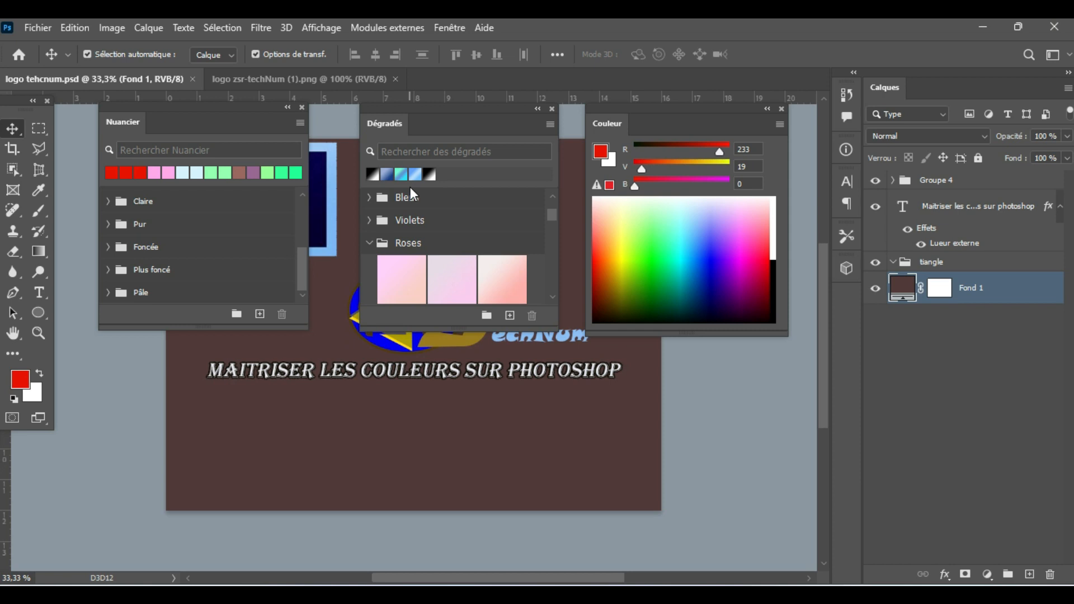
{"action": "left_click", "coordinate": [382, 244]}
{"action": "scroll", "coordinate": [470, 213], "scroll_direction": "up", "scroll_amount": 3}
{"action": "scroll", "coordinate": [470, 213], "scroll_direction": "up", "scroll_amount": 1}
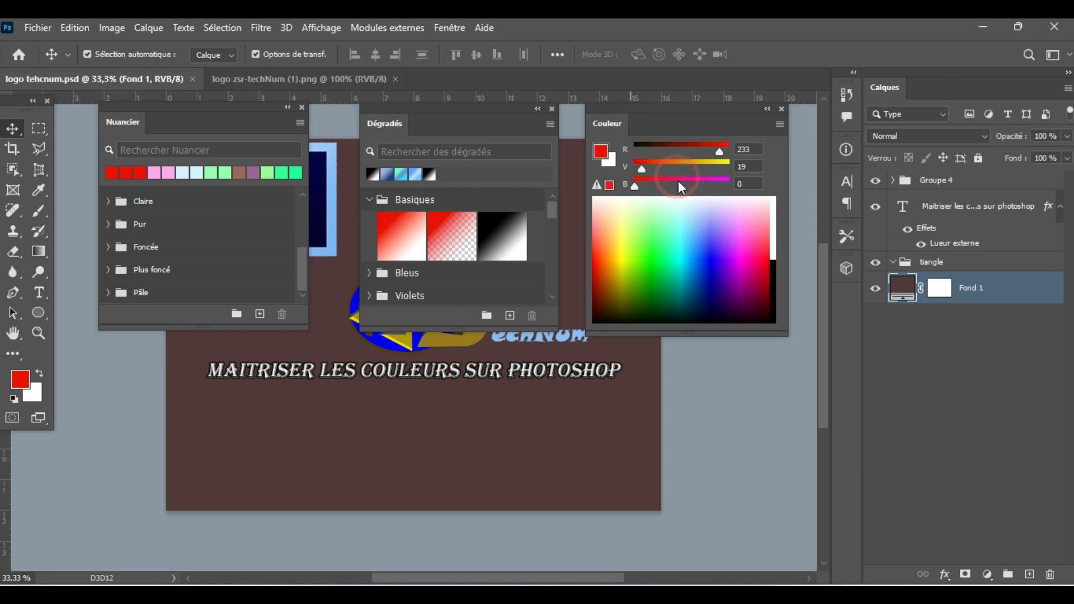
Sample a series of hues from the colour spectrum, finishing with a green foreground colour of R 59, V 255, B 138
{"action": "left_click", "coordinate": [694, 213]}
{"action": "left_click", "coordinate": [740, 231]}
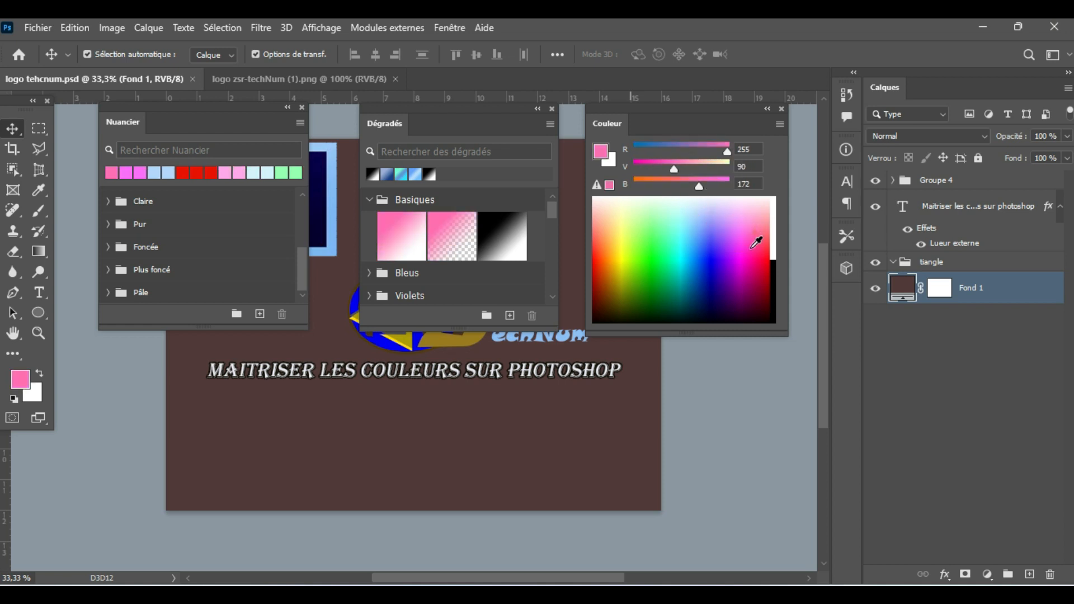
{"action": "left_click", "coordinate": [705, 263]}
{"action": "left_click", "coordinate": [657, 268]}
{"action": "left_click", "coordinate": [611, 241]}
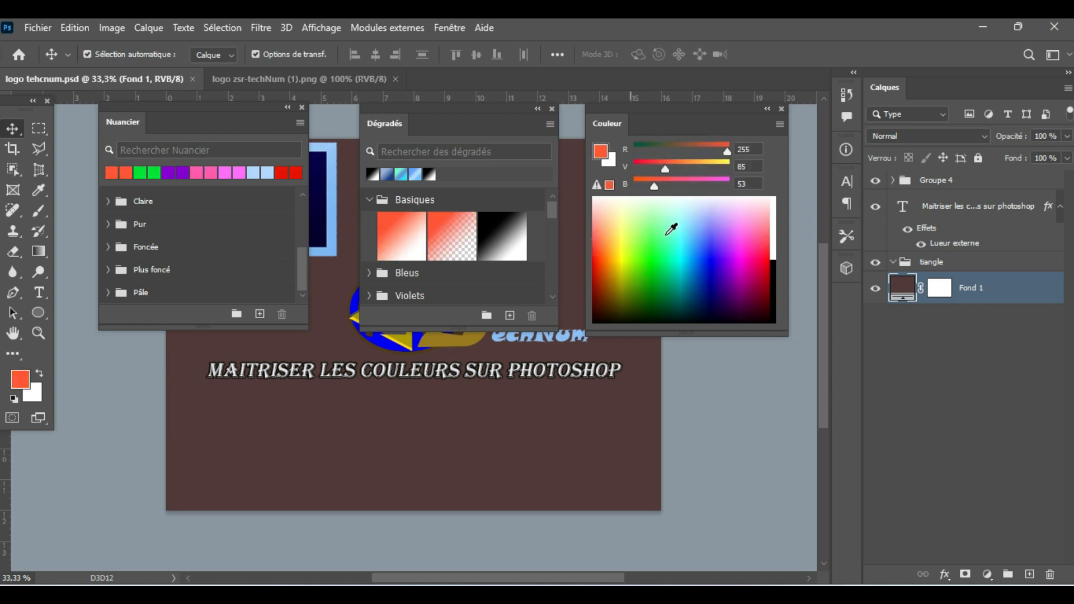
{"action": "left_click", "coordinate": [626, 274]}
{"action": "left_click", "coordinate": [707, 233]}
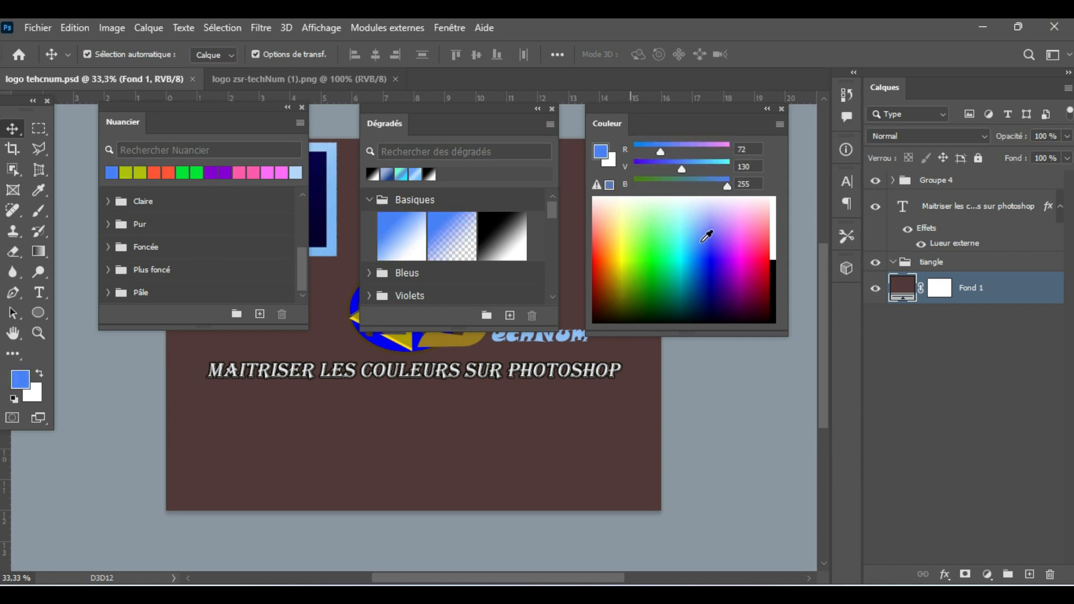
{"action": "left_click", "coordinate": [746, 218]}
{"action": "left_click", "coordinate": [722, 274]}
{"action": "left_click", "coordinate": [666, 240]}
{"action": "left_click", "coordinate": [681, 230]}
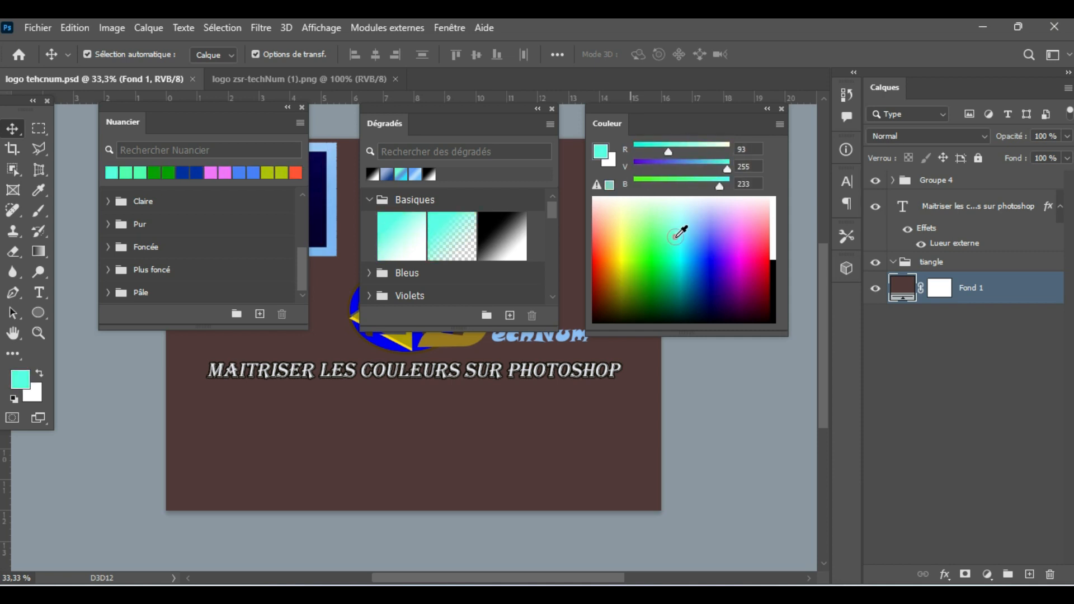
{"action": "left_click", "coordinate": [666, 240]}
{"action": "left_click", "coordinate": [661, 244]}
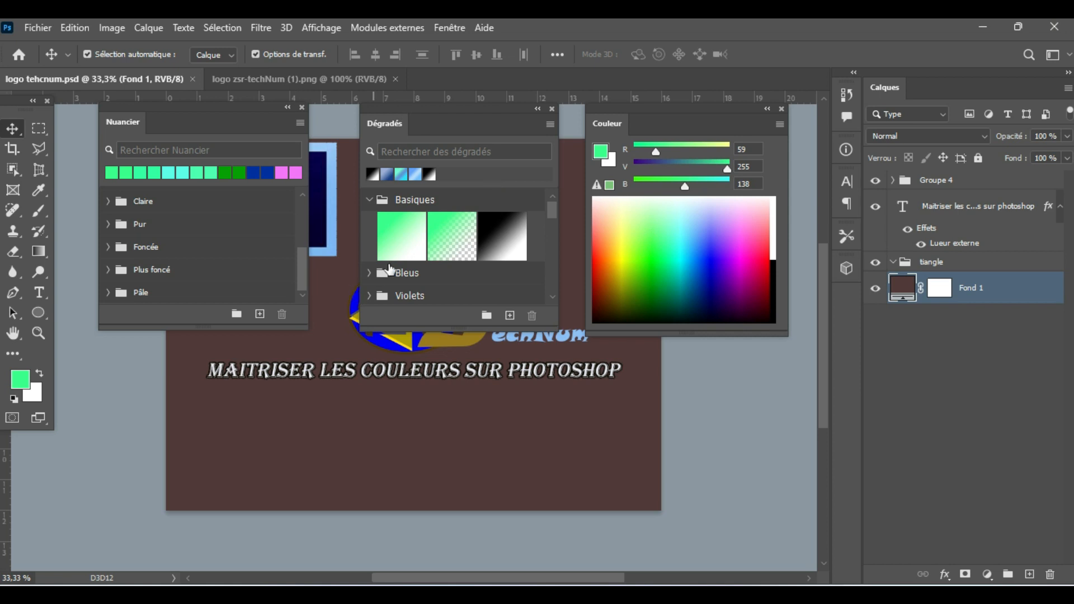
Start a new gradient and set its starting colour stop to red e70c0c
{"action": "left_click", "coordinate": [508, 316]}
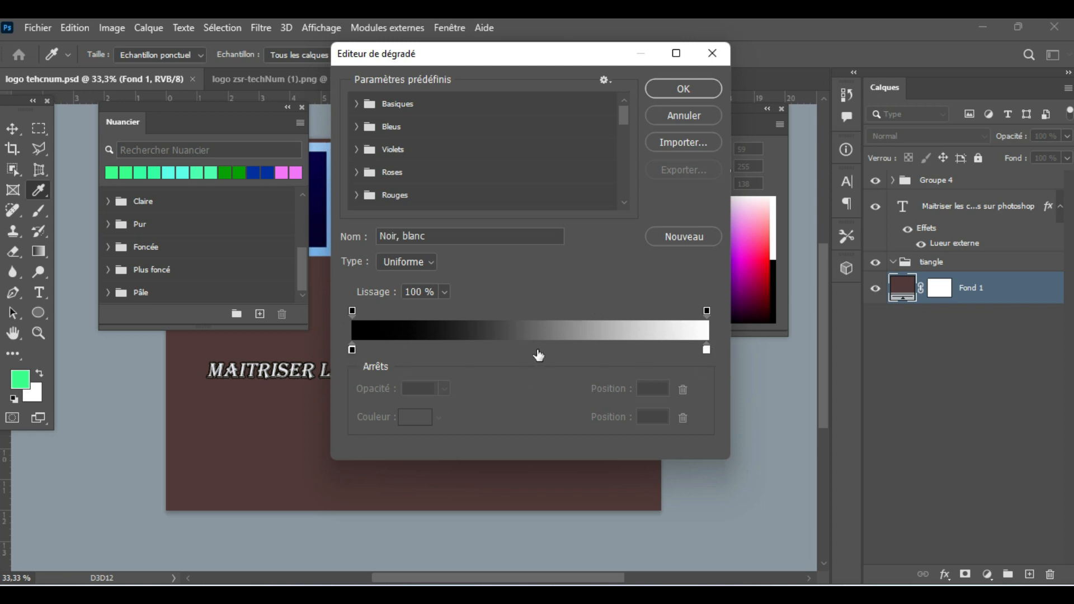
{"action": "left_click", "coordinate": [352, 351]}
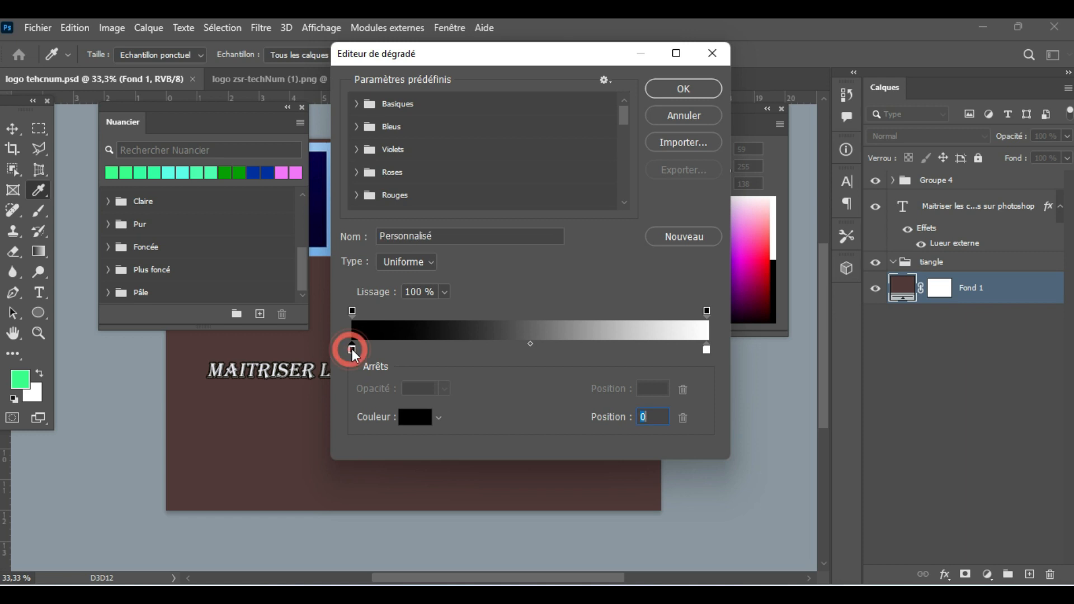
{"action": "left_click", "coordinate": [353, 352]}
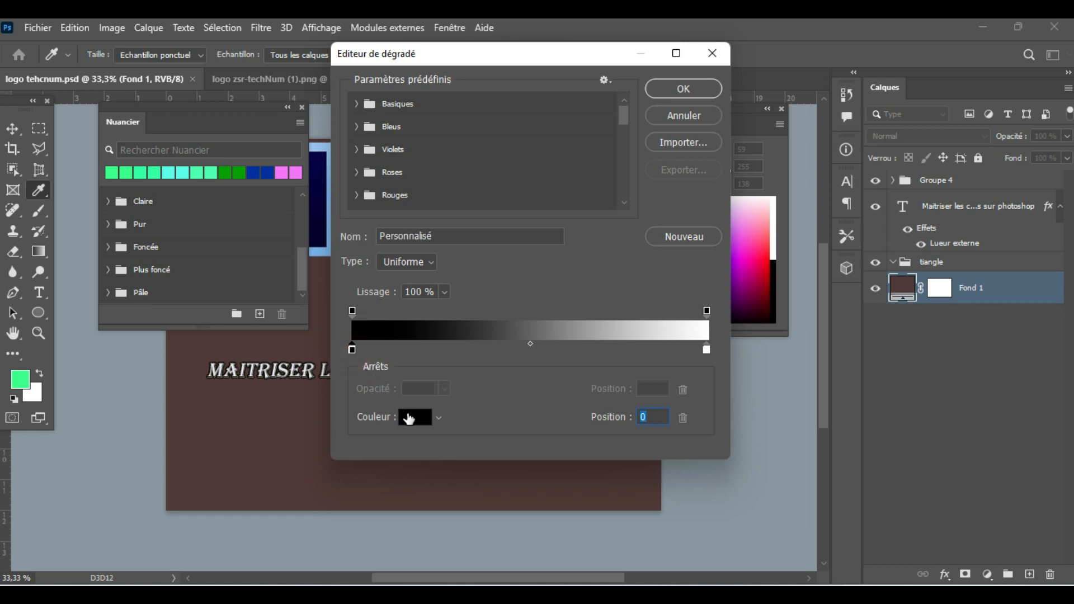
{"action": "left_click", "coordinate": [408, 417]}
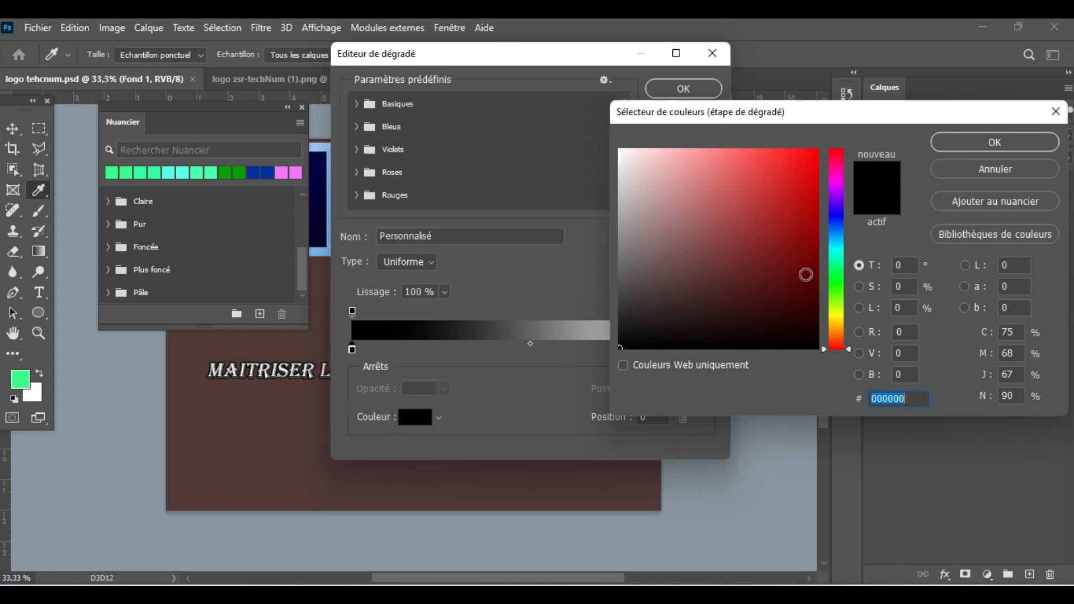
{"action": "left_click", "coordinate": [809, 168]}
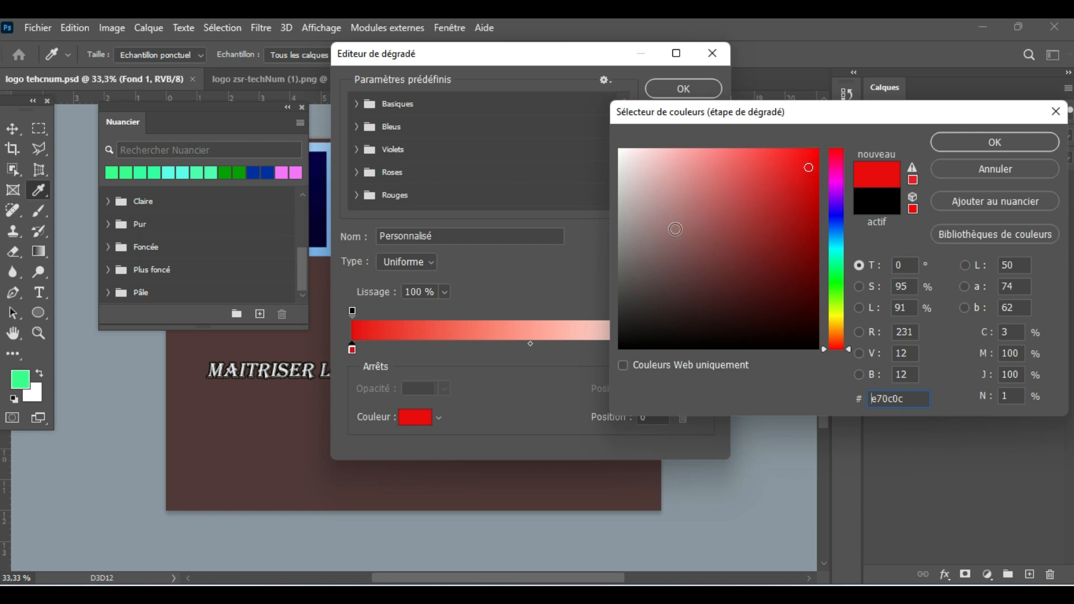
{"action": "left_click", "coordinate": [998, 137]}
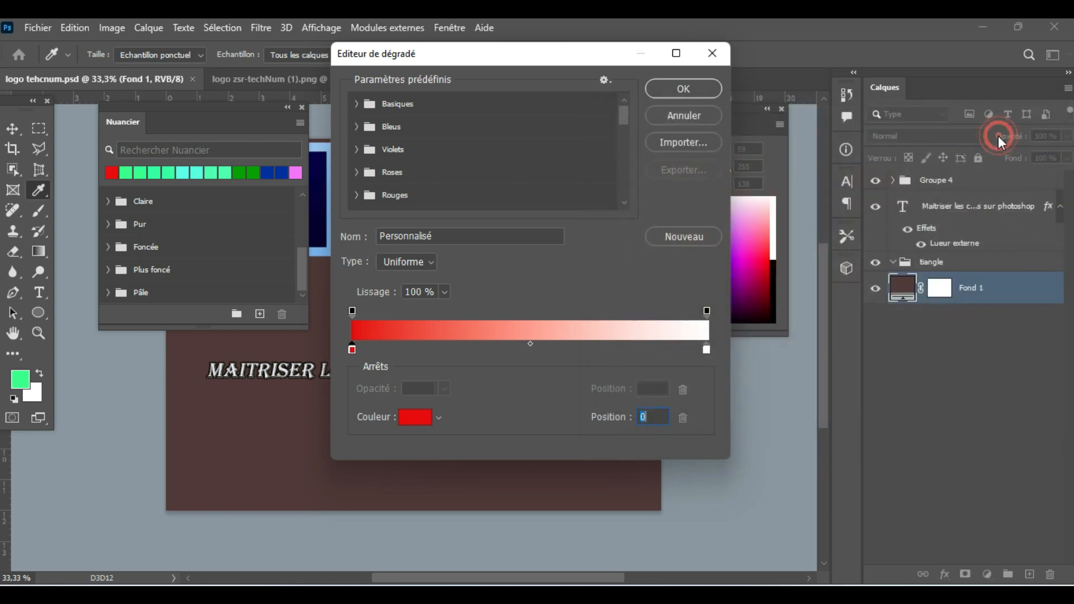
Add a colour stop at position 44 of the gradient and make it yellow e5ce0f
{"action": "left_click", "coordinate": [510, 347]}
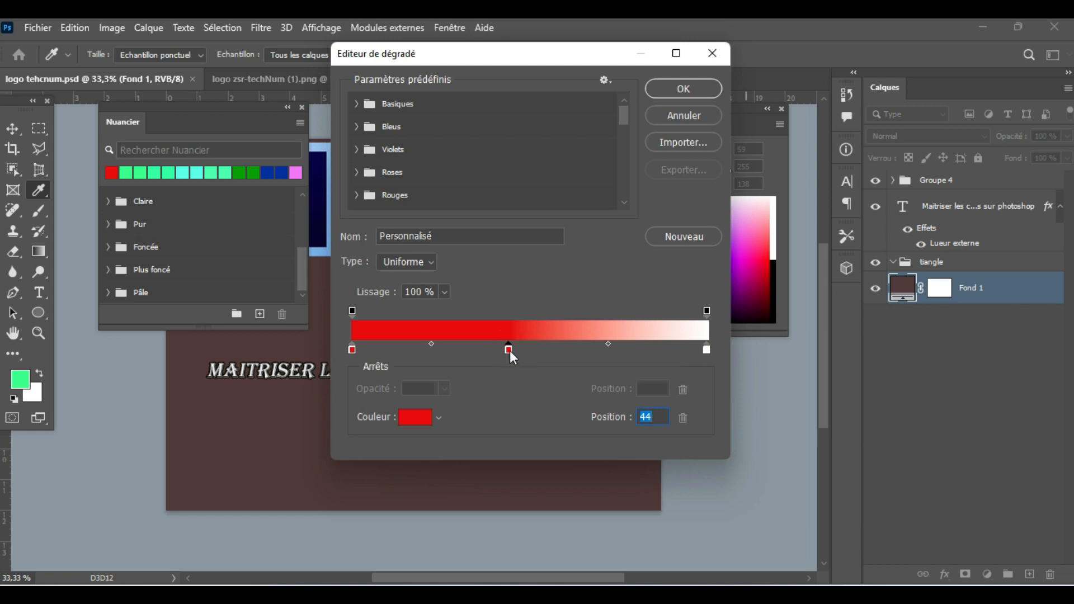
{"action": "left_click", "coordinate": [509, 349]}
{"action": "left_click", "coordinate": [414, 419]}
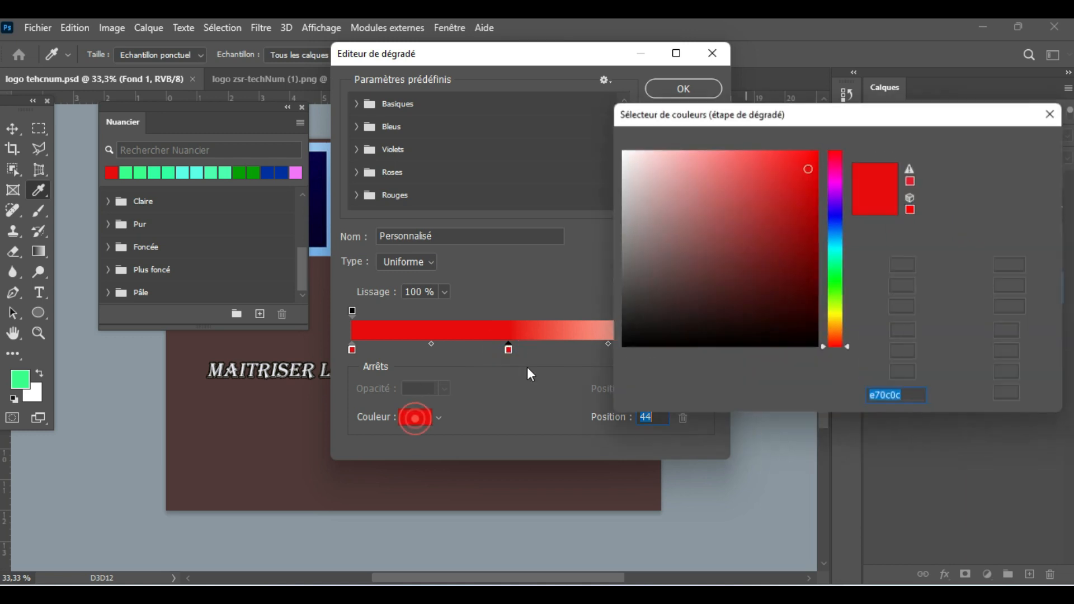
{"action": "left_click", "coordinate": [839, 319]}
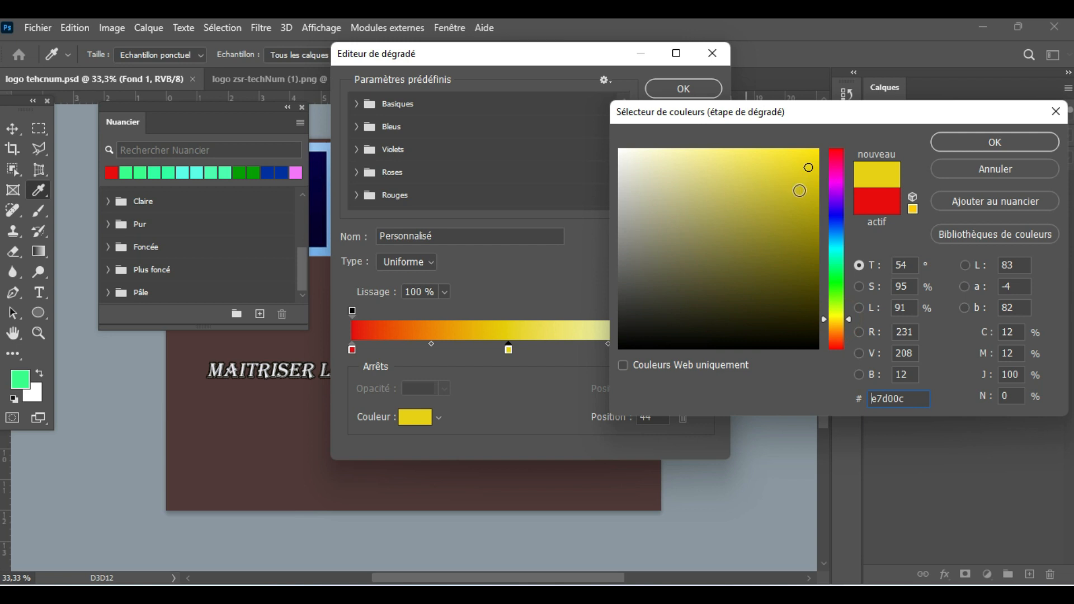
{"action": "left_click", "coordinate": [801, 189]}
{"action": "left_click", "coordinate": [806, 169]}
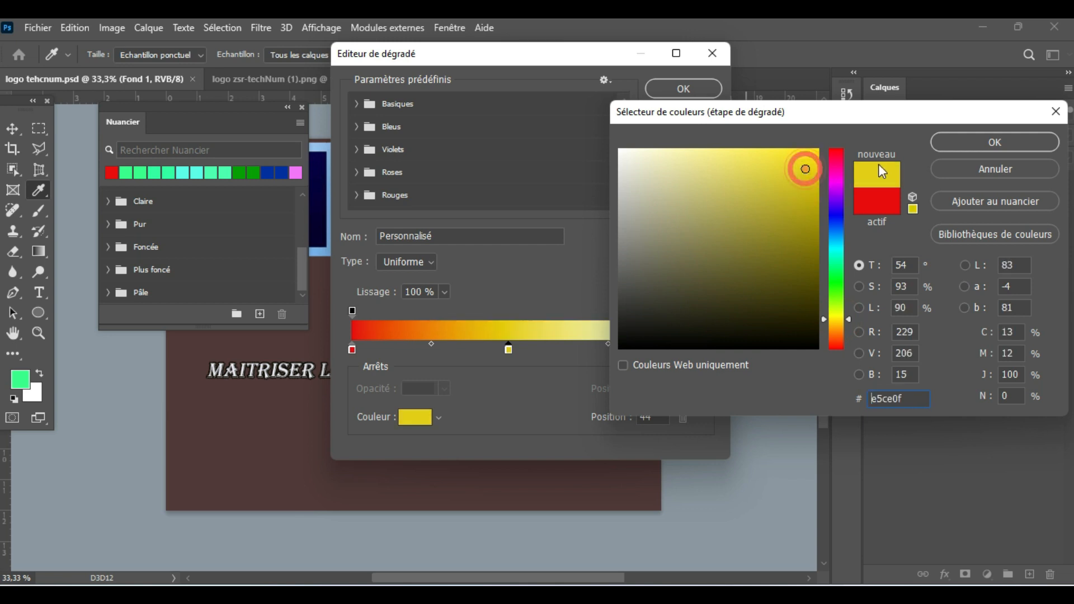
{"action": "left_click", "coordinate": [994, 142]}
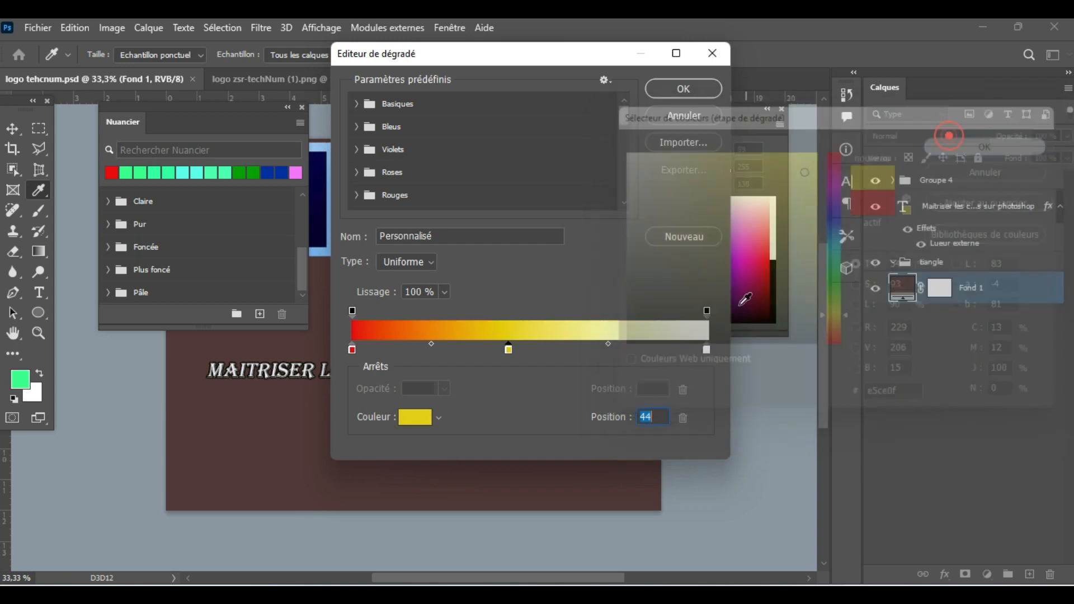
Set the gradient's end colour stop to green 04b10c and move the yellow-green midpoint to position 45
{"action": "left_click", "coordinate": [708, 350]}
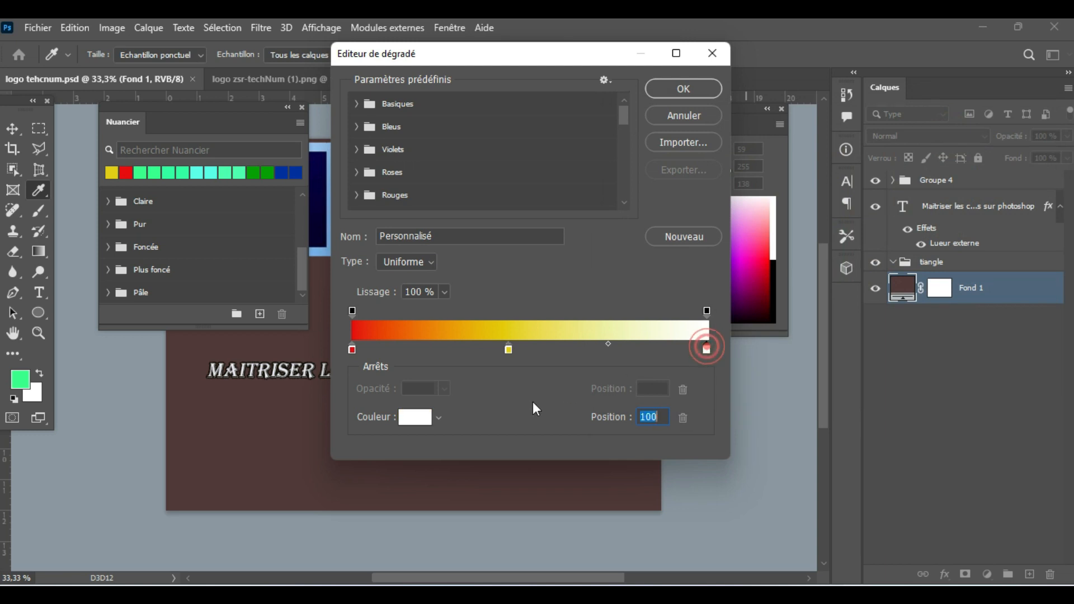
{"action": "left_click", "coordinate": [418, 419]}
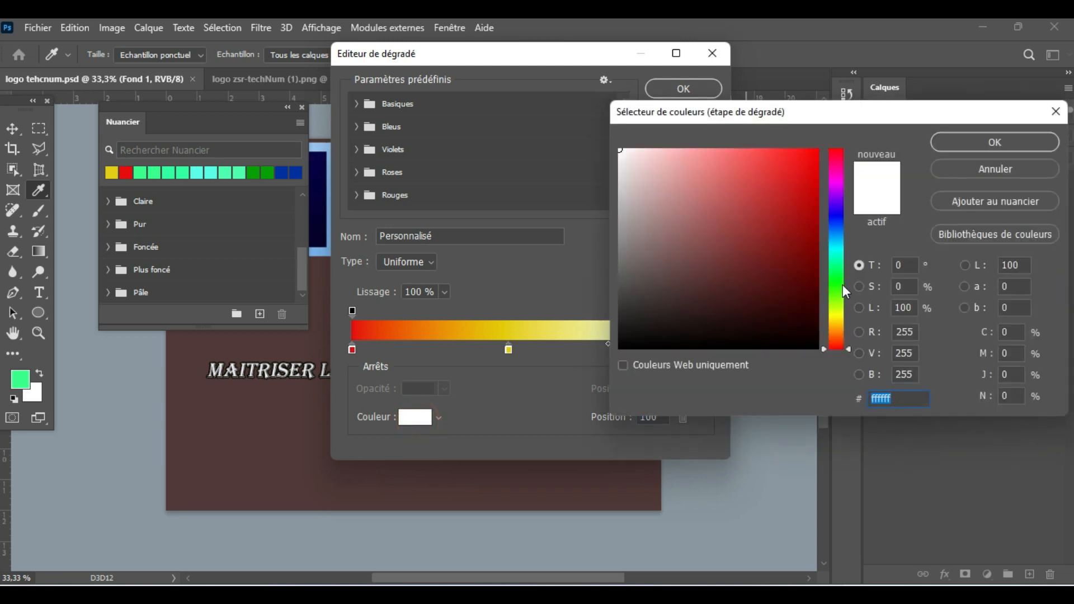
{"action": "left_click", "coordinate": [836, 281]}
{"action": "left_click_drag", "start_coordinate": [787, 207], "coordinate": [818, 184]}
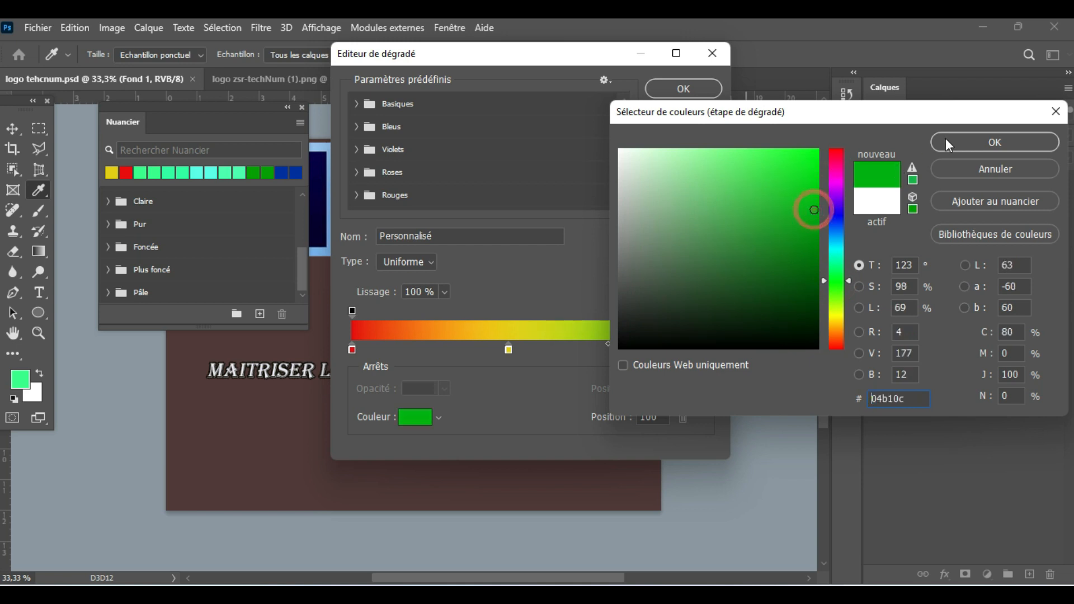
{"action": "left_click", "coordinate": [948, 138]}
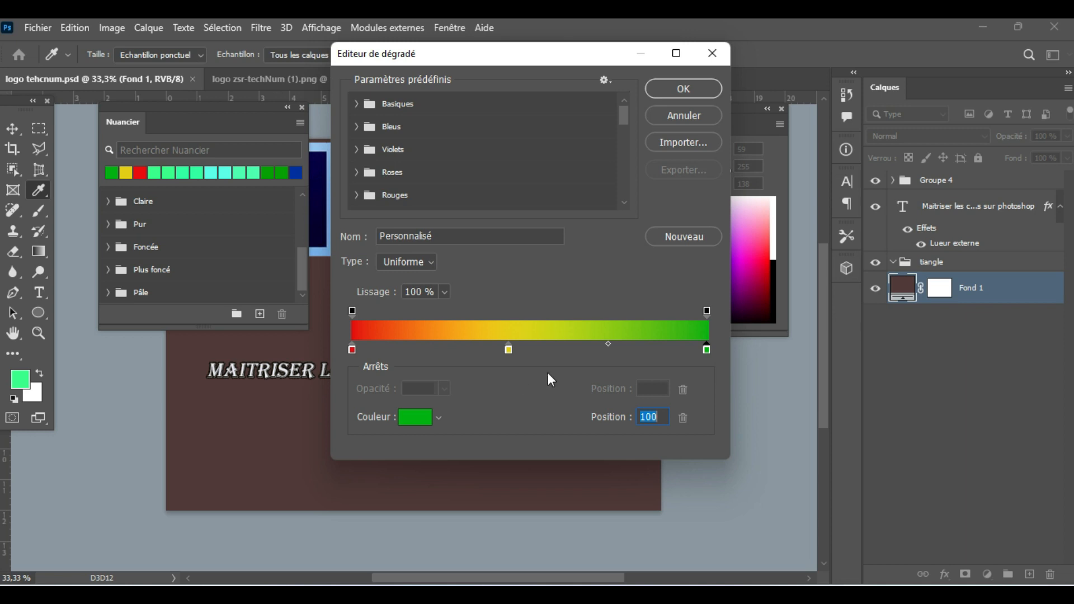
{"action": "left_click", "coordinate": [608, 344]}
{"action": "mouse_move", "coordinate": [608, 343]}
{"action": "left_mouse_down"}
{"action": "mouse_move", "coordinate": [536, 346]}
{"action": "mouse_move", "coordinate": [597, 338]}
{"action": "left_mouse_up"}
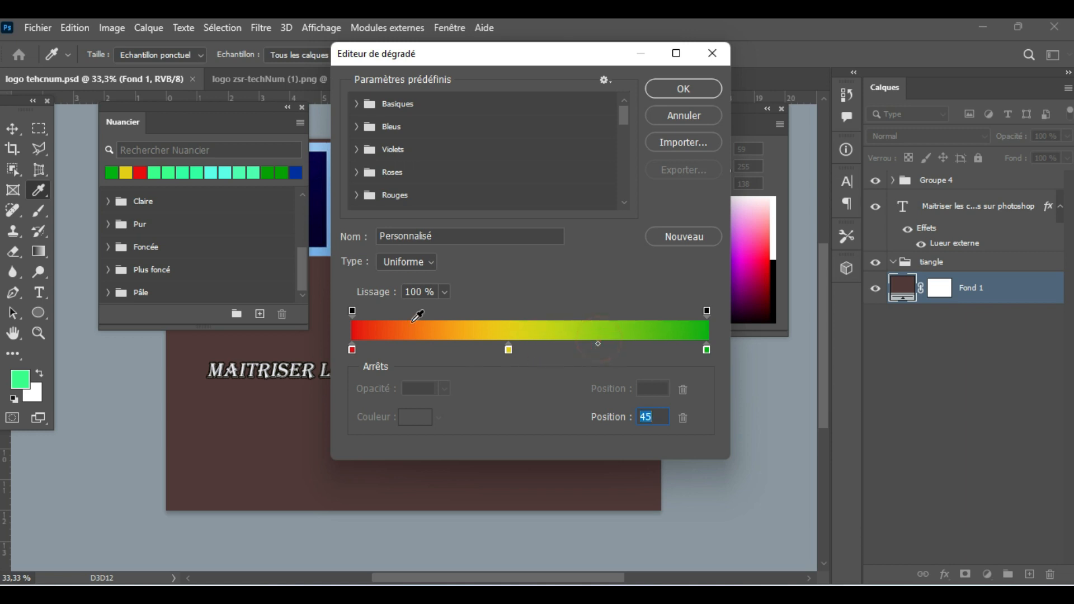
Move the first opacity stop to position 40 and add another between it and the end, setting the midpoint after it to 70
{"action": "left_click_drag", "start_coordinate": [352, 312], "coordinate": [493, 312]}
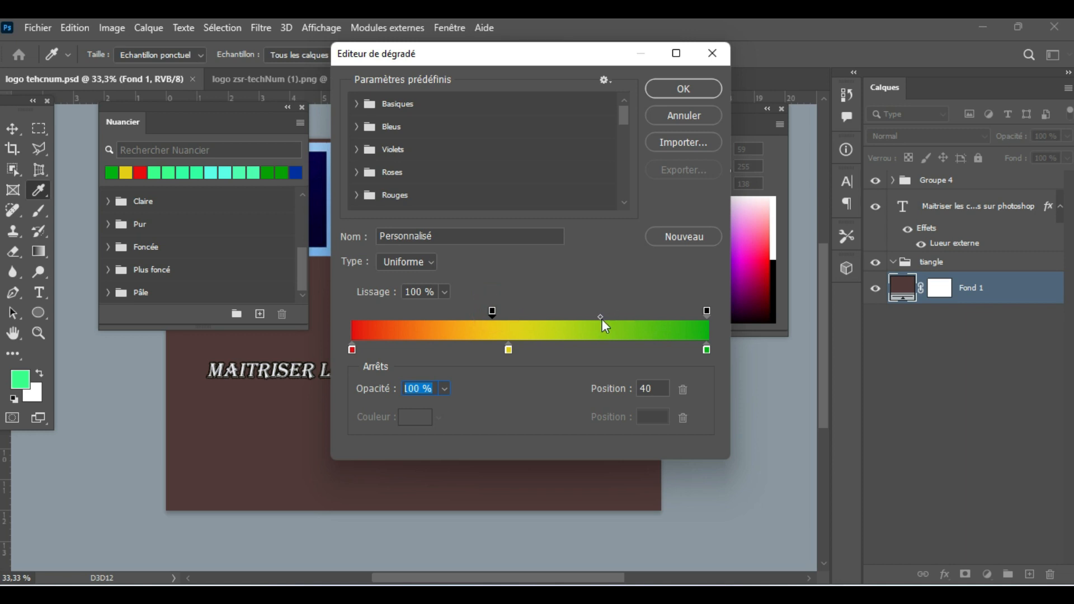
{"action": "left_click_drag", "start_coordinate": [602, 314], "coordinate": [558, 313]}
{"action": "left_click_drag", "start_coordinate": [632, 316], "coordinate": [663, 306]}
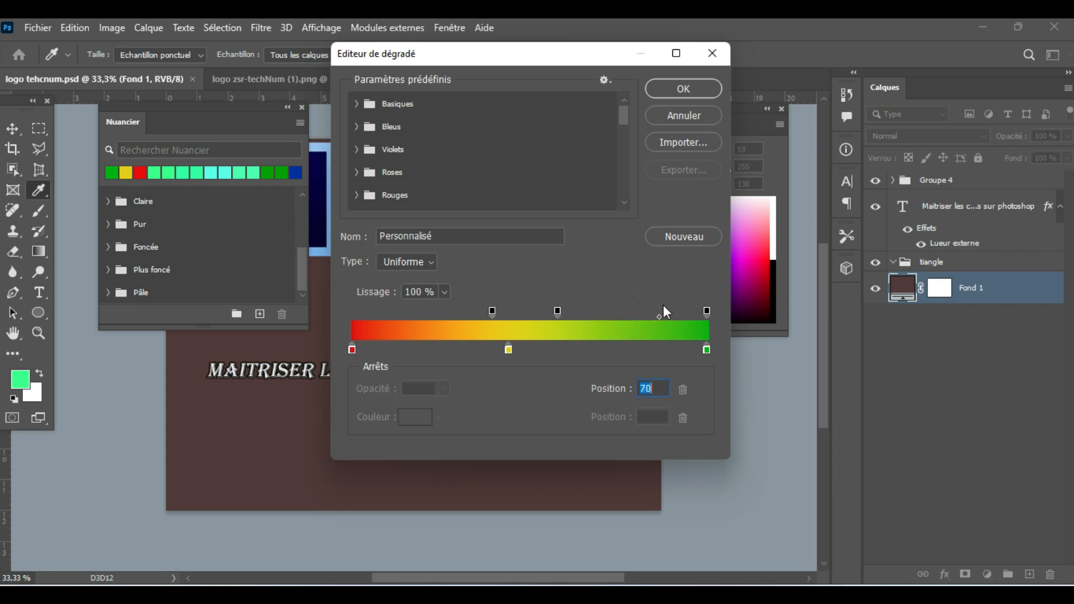
Remove the added opacity stop and the first opacity stop, leaving only the one at the gradient's end
{"action": "left_click", "coordinate": [558, 310]}
{"action": "key", "text": "Delete"}
{"action": "left_click_drag", "start_coordinate": [499, 307], "coordinate": [577, 301]}
Look through the gradient type options and close the gradient editor without saving the gradient
{"action": "left_click", "coordinate": [423, 261]}
{"action": "left_click", "coordinate": [428, 260]}
{"action": "left_click", "coordinate": [434, 261]}
{"action": "left_click", "coordinate": [434, 262]}
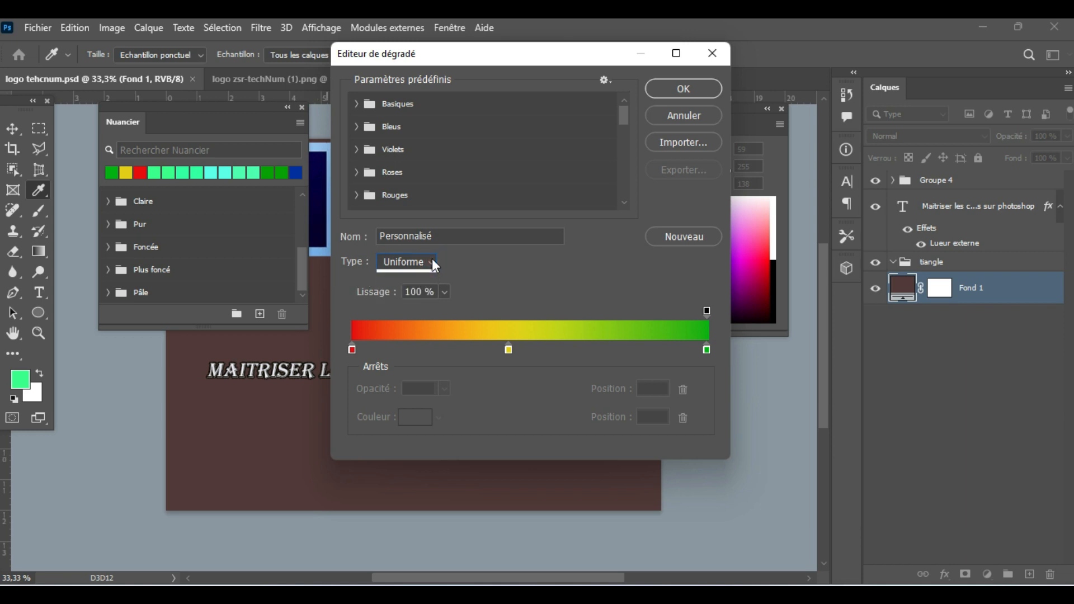
{"action": "left_click", "coordinate": [434, 261]}
{"action": "left_click", "coordinate": [434, 261]}
{"action": "left_click", "coordinate": [709, 54]}
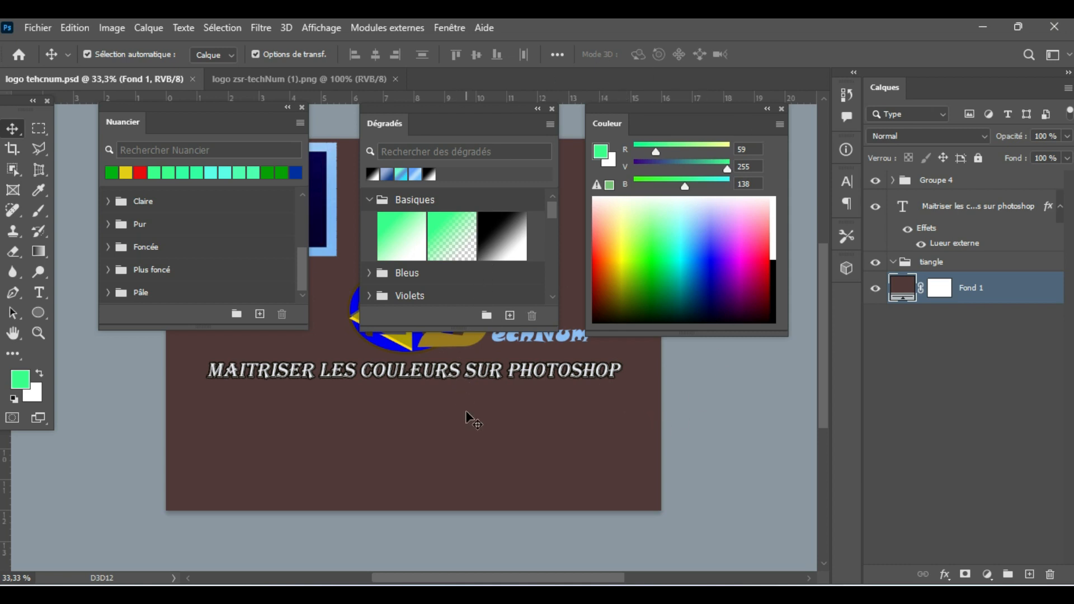
Show the document profile in the status bar and look through the other information it can display
{"action": "left_click", "coordinate": [628, 509]}
{"action": "left_click", "coordinate": [174, 577]}
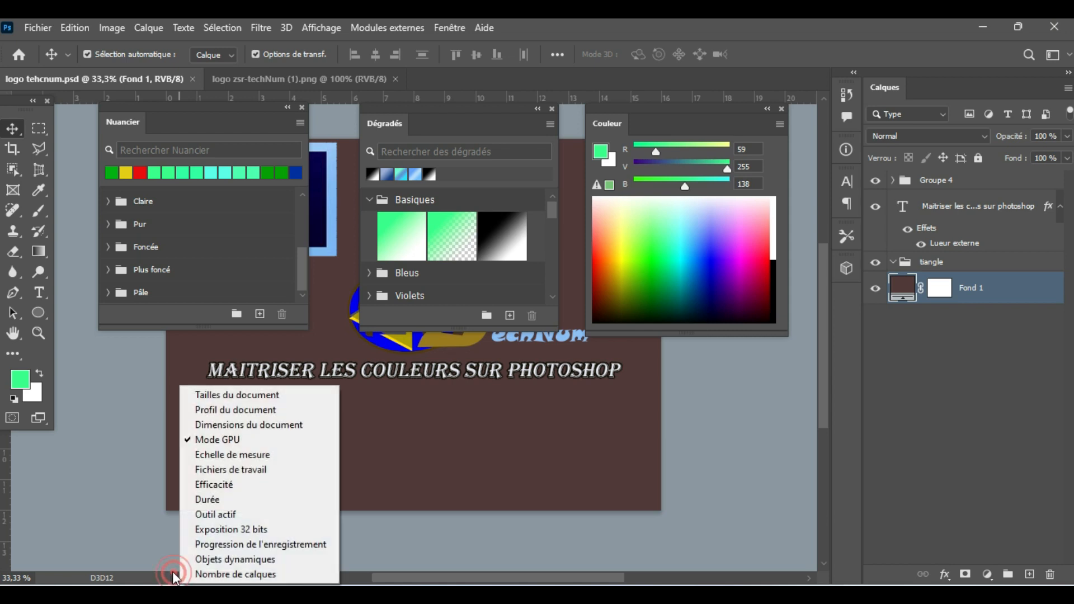
{"action": "left_click", "coordinate": [253, 415]}
{"action": "key", "text": "super+Tab"}
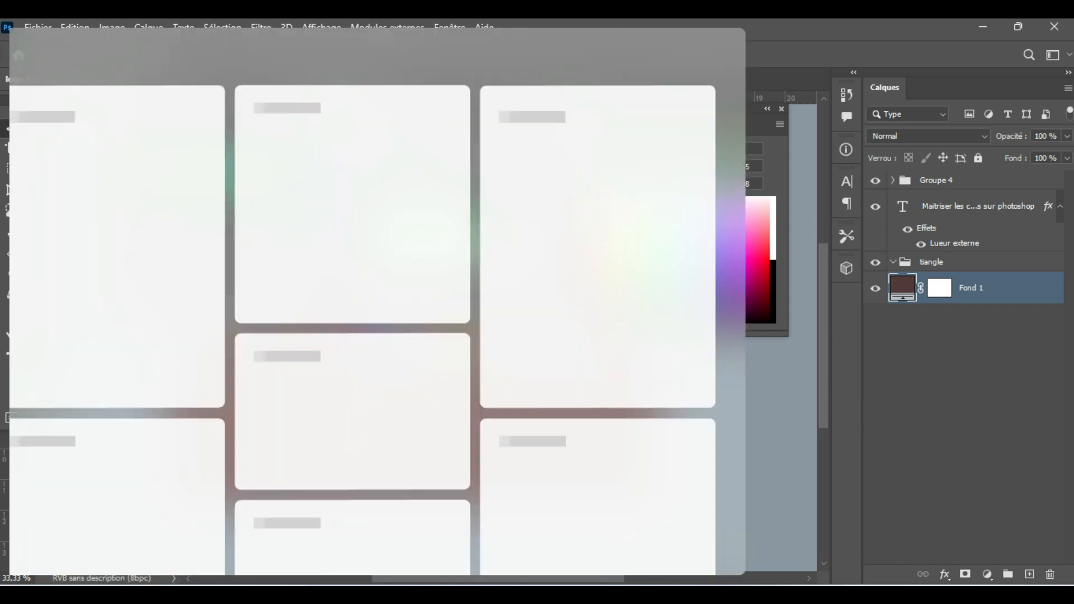
{"action": "left_click", "coordinate": [964, 464]}
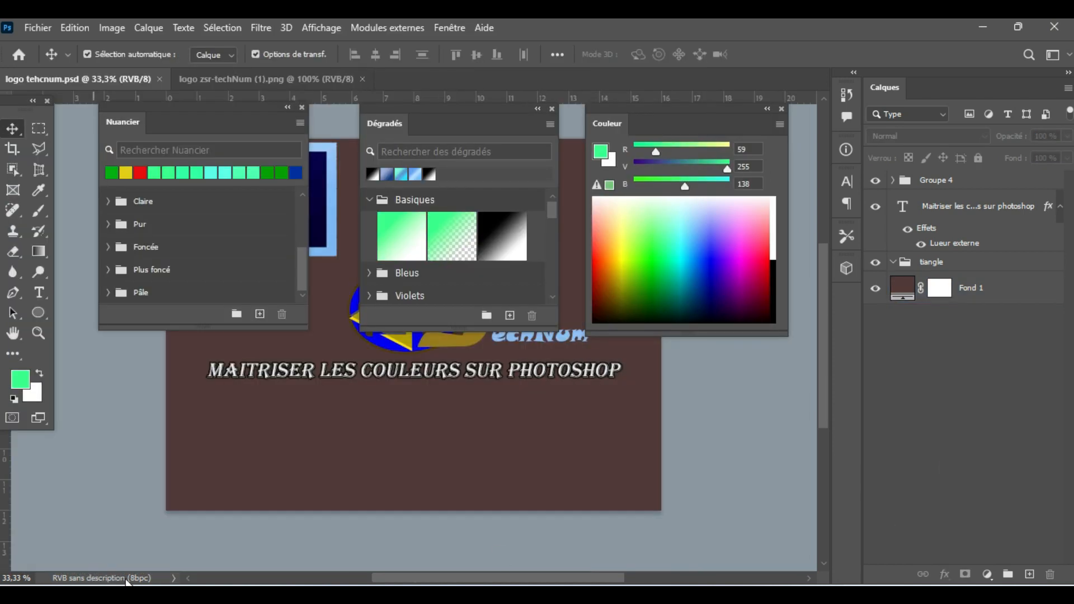
{"action": "left_click", "coordinate": [174, 578]}
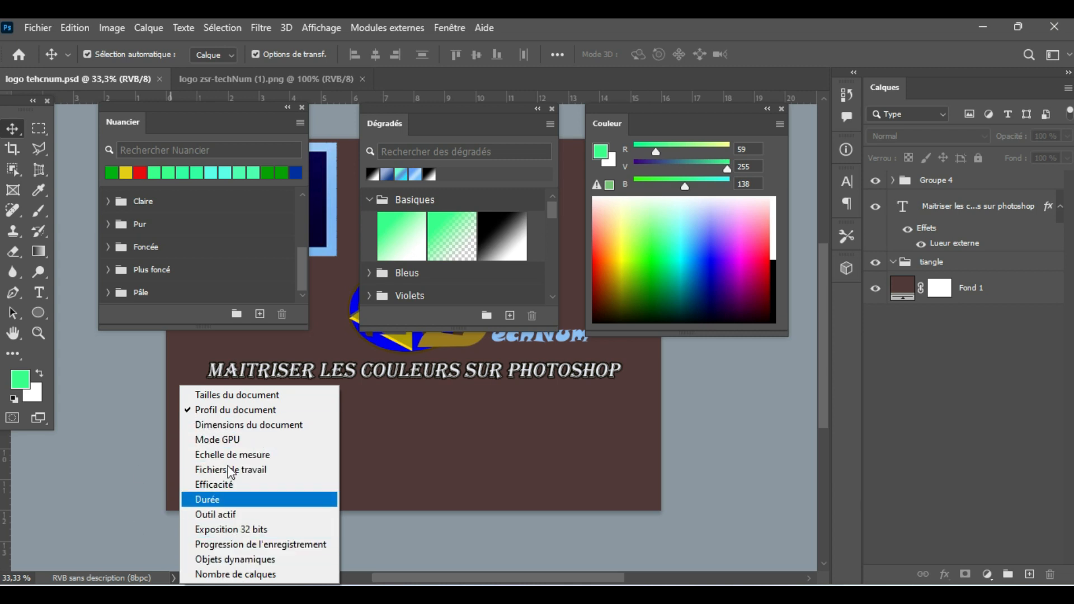
{"action": "left_click", "coordinate": [700, 480]}
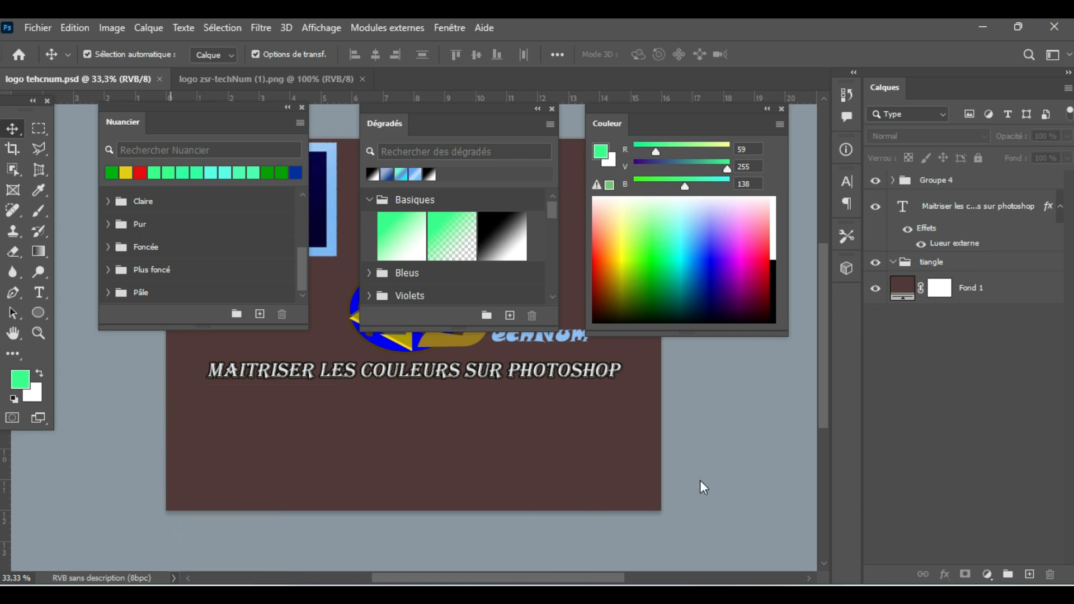
Set the background colour to a dark red, and reset the foreground and background colours to default black and white
{"action": "left_click", "coordinate": [36, 399]}
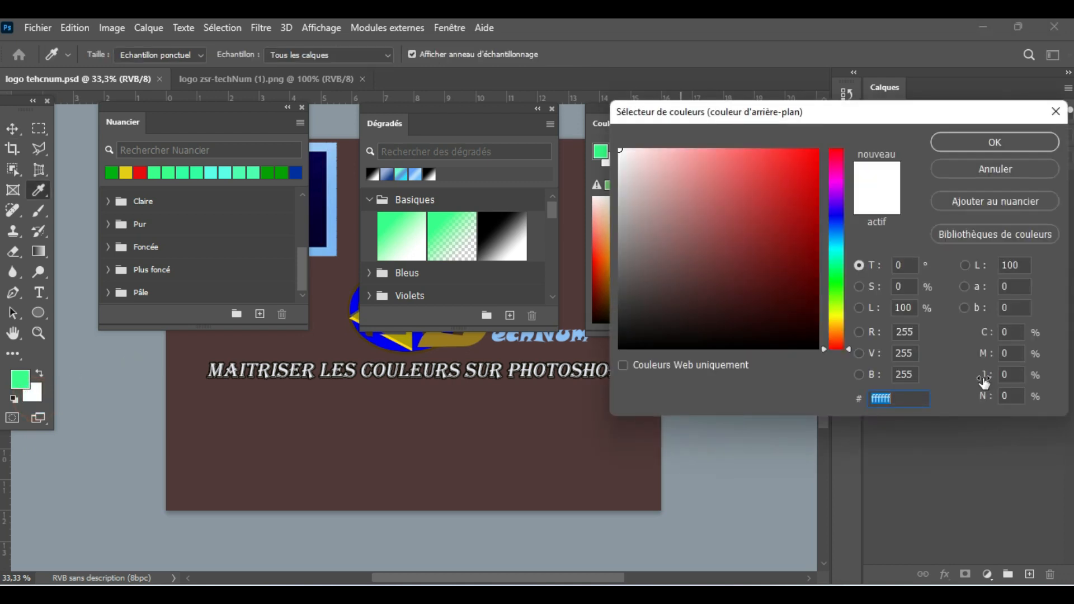
{"action": "left_click", "coordinate": [800, 274]}
{"action": "left_click_drag", "start_coordinate": [801, 274], "coordinate": [804, 244]}
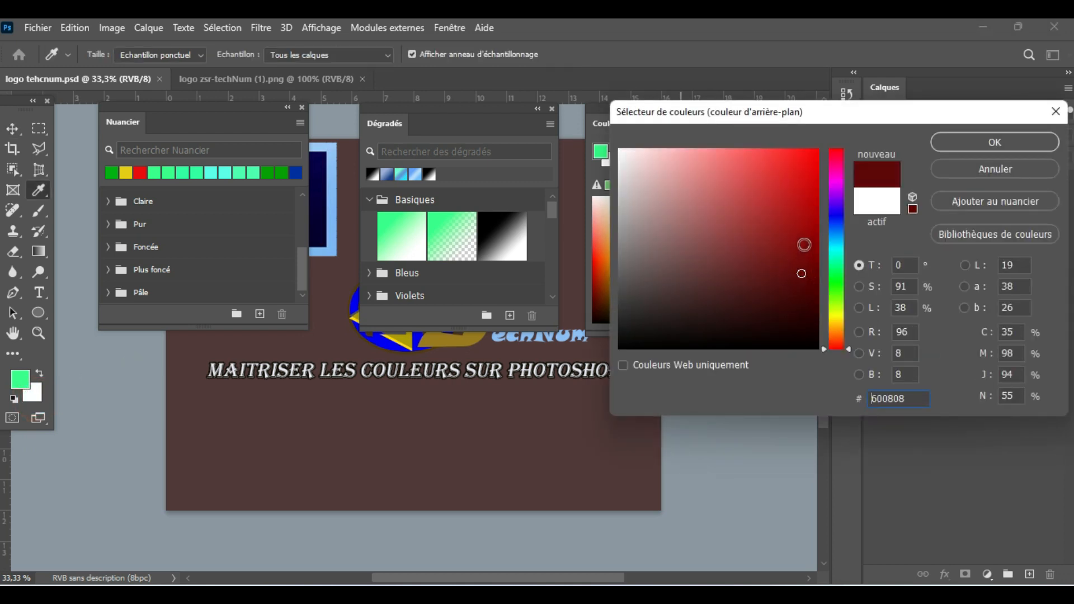
{"action": "left_click", "coordinate": [973, 142]}
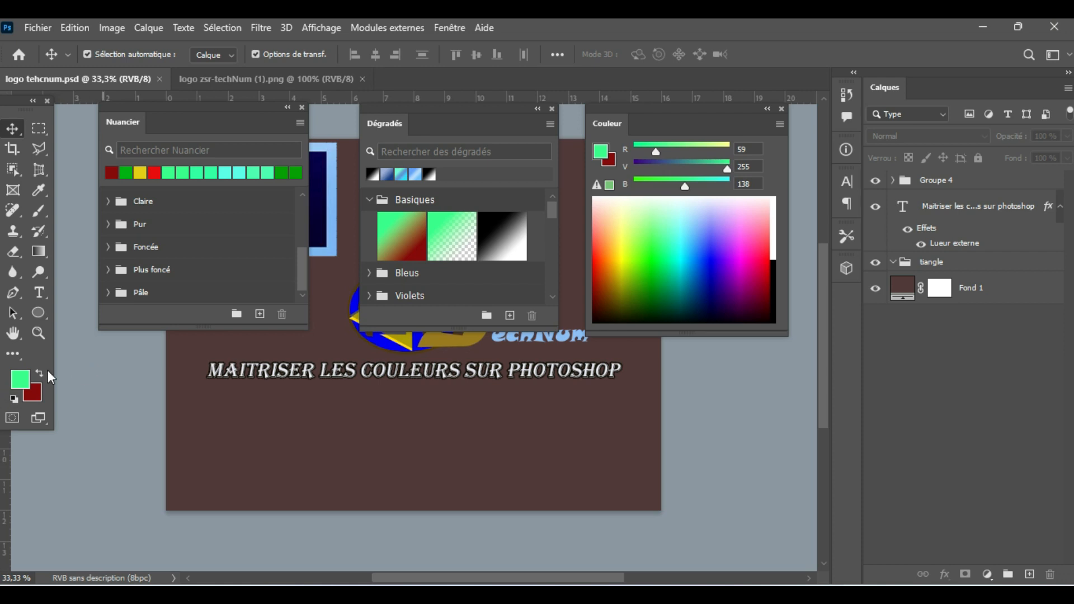
{"action": "left_click", "coordinate": [13, 399]}
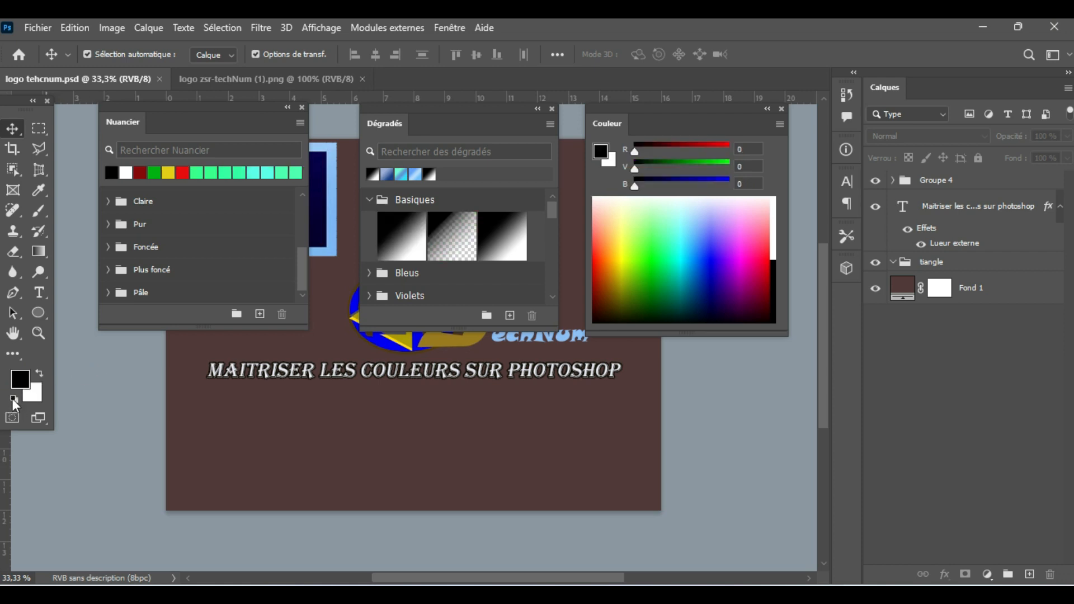